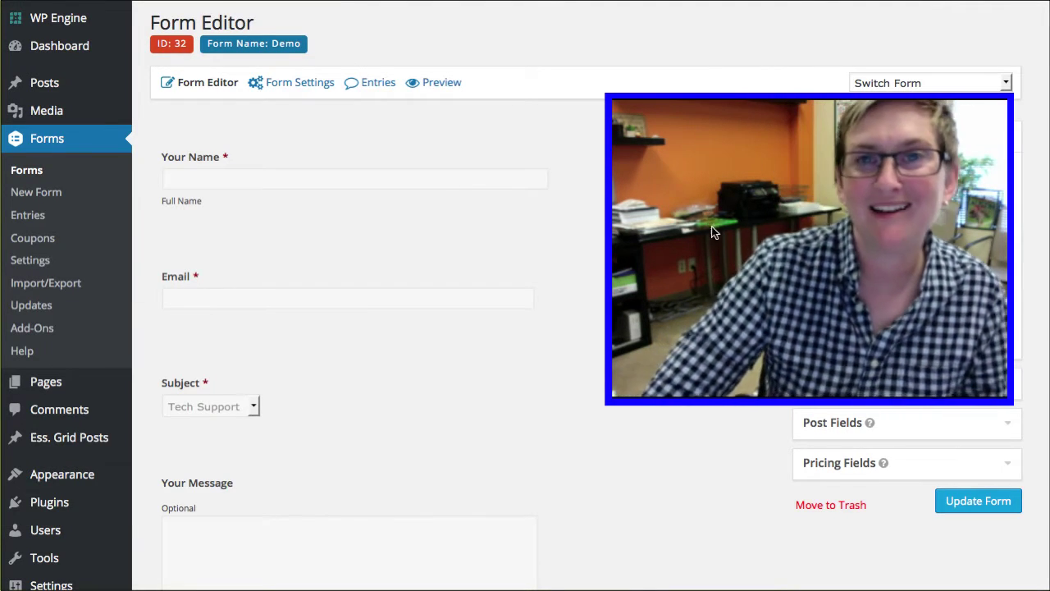
Step: Bring up the live Webtegrity page showing the Demo contact form
{"action": "left_click_drag", "start_coordinate": [608, 402], "coordinate": [695, 329]}
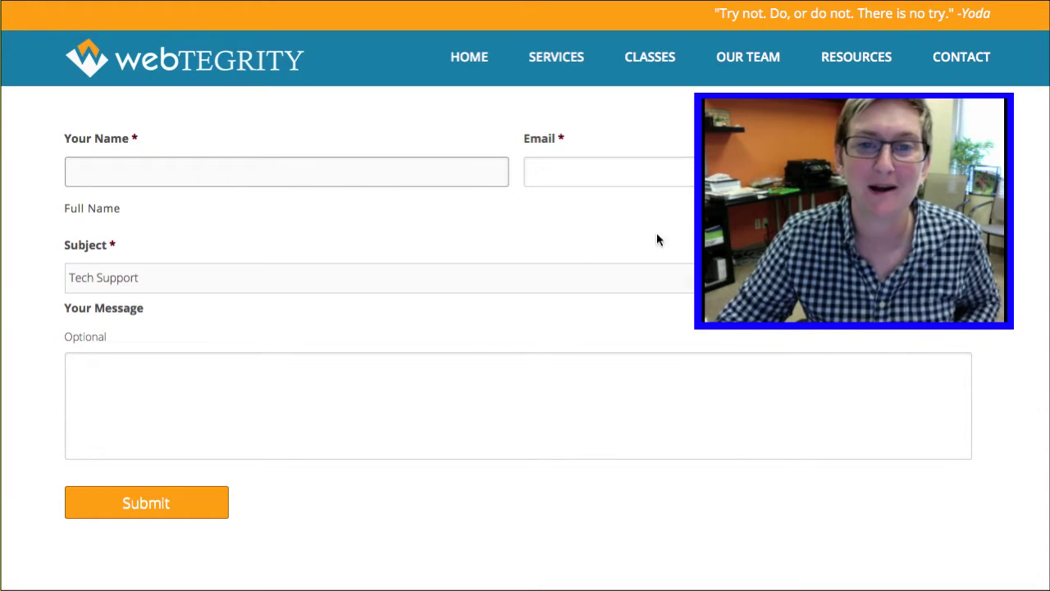
Step: Focus the live contact form and place the caret in Your Name
{"action": "left_click_drag", "start_coordinate": [766, 286], "coordinate": [753, 533]}
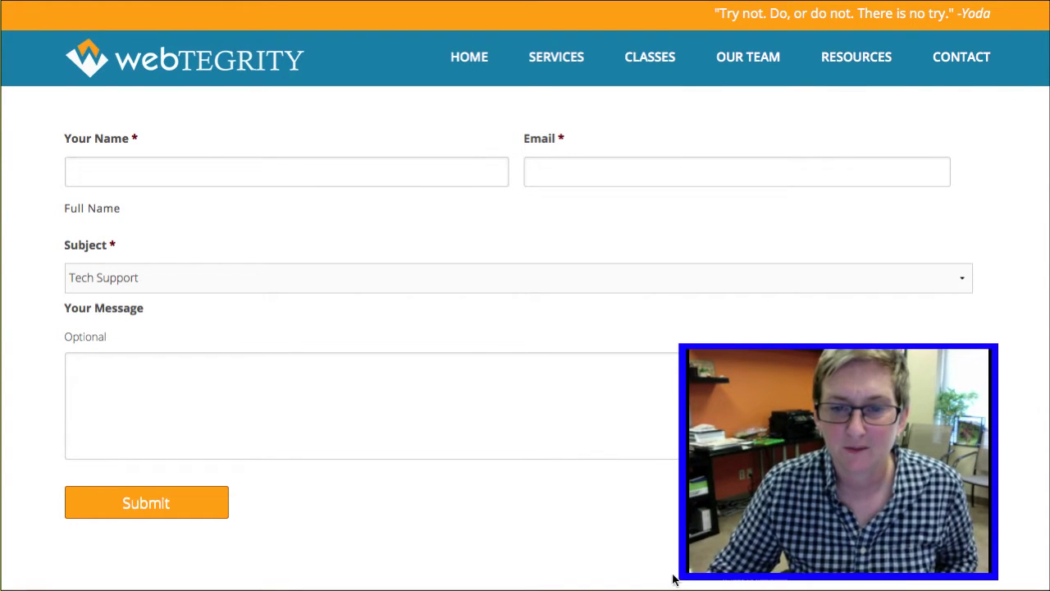
{"action": "left_click_drag", "start_coordinate": [673, 580], "coordinate": [788, 507]}
{"action": "left_click_drag", "start_coordinate": [857, 462], "coordinate": [858, 533]}
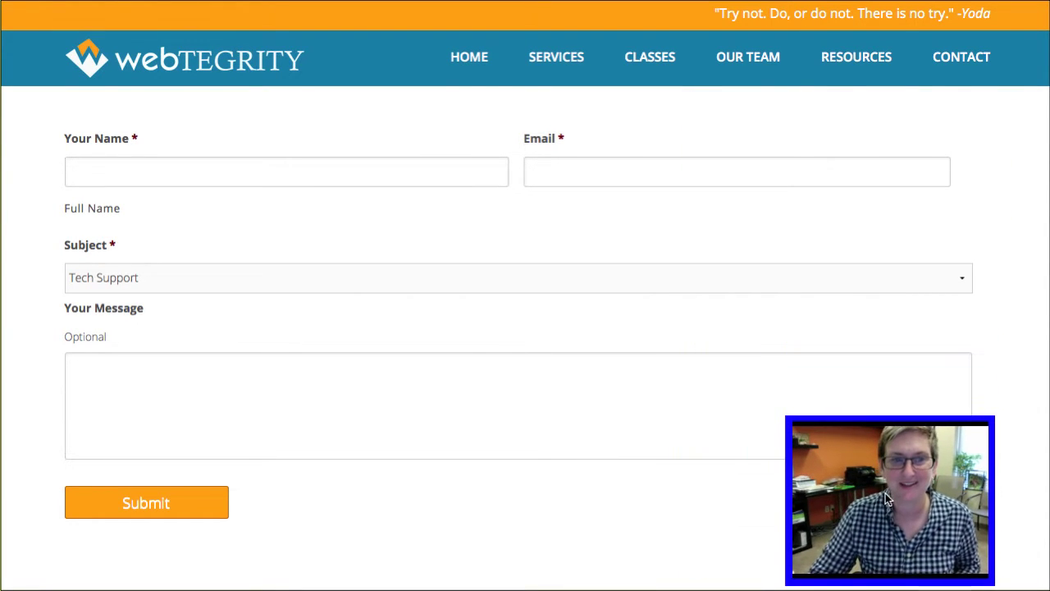
{"action": "left_click", "coordinate": [436, 200]}
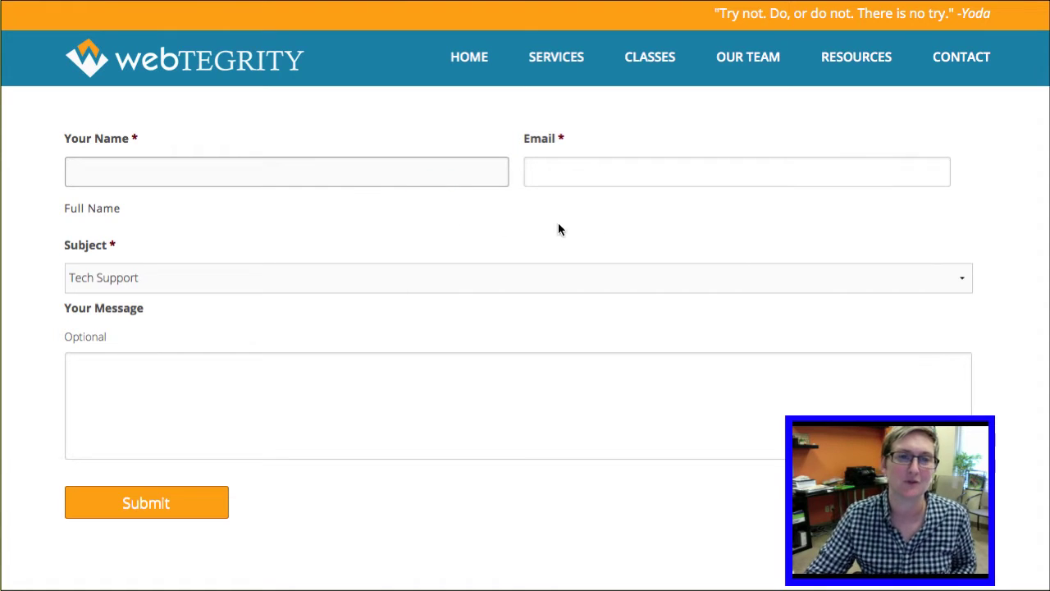
{"action": "left_click", "coordinate": [338, 176]}
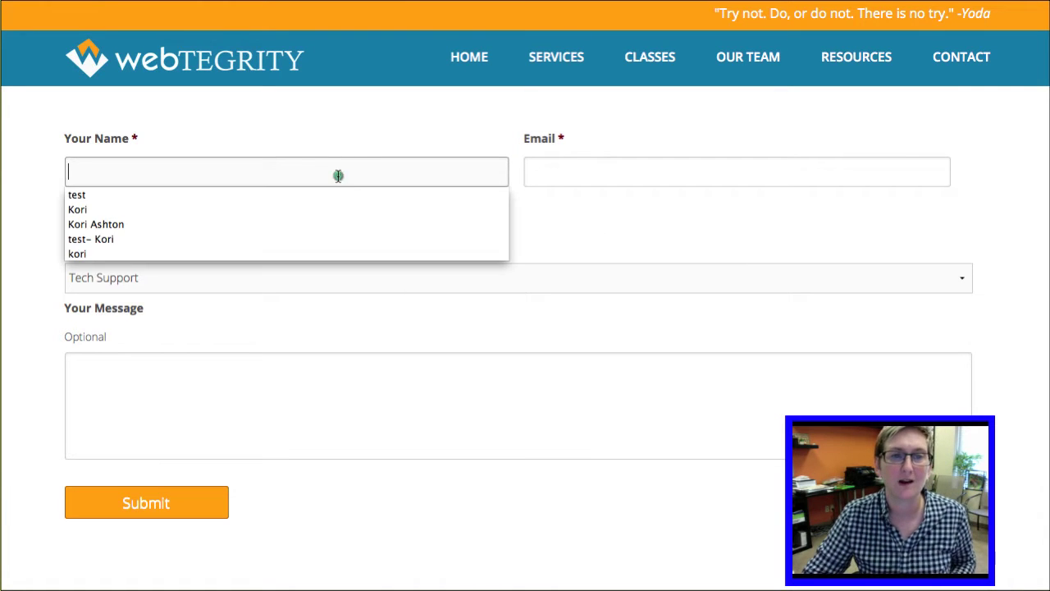
Step: Try the Subject choices Tech Support and Demo Request on the live form
{"action": "left_click", "coordinate": [549, 173]}
{"action": "left_click", "coordinate": [403, 287]}
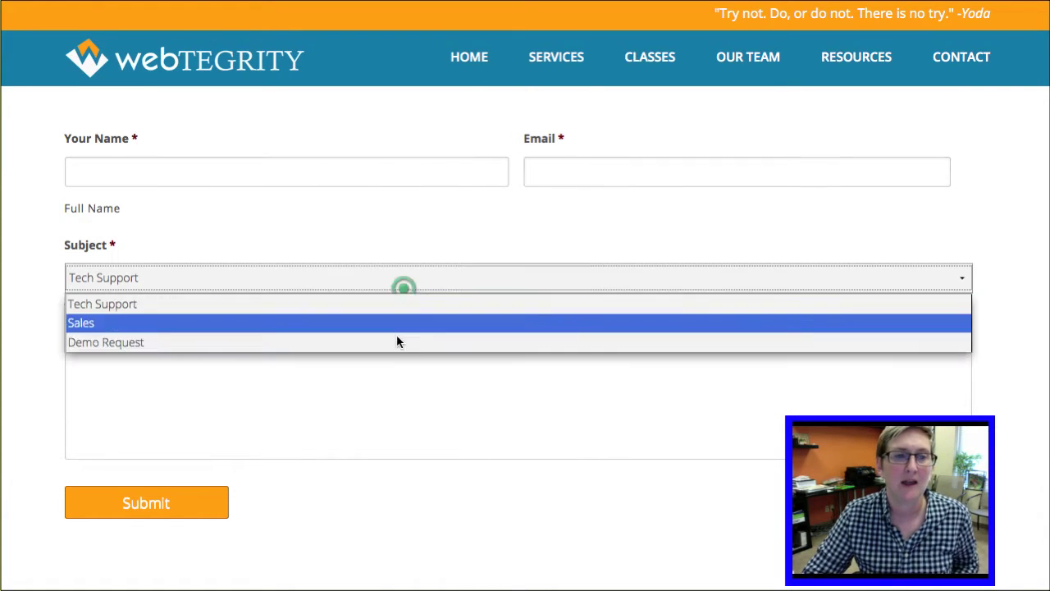
{"action": "left_click", "coordinate": [368, 251]}
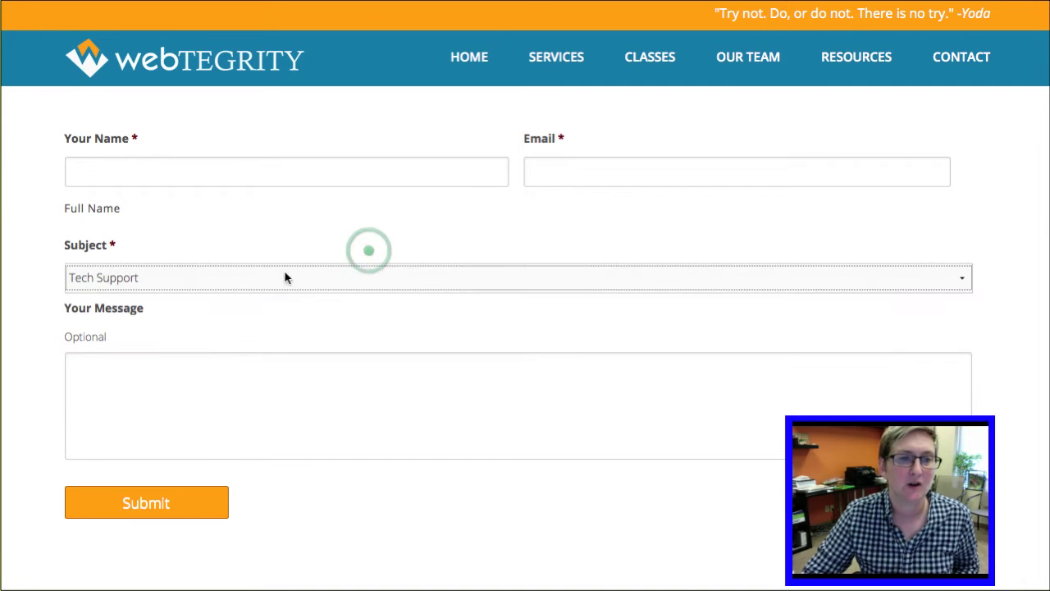
{"action": "left_click", "coordinate": [157, 384]}
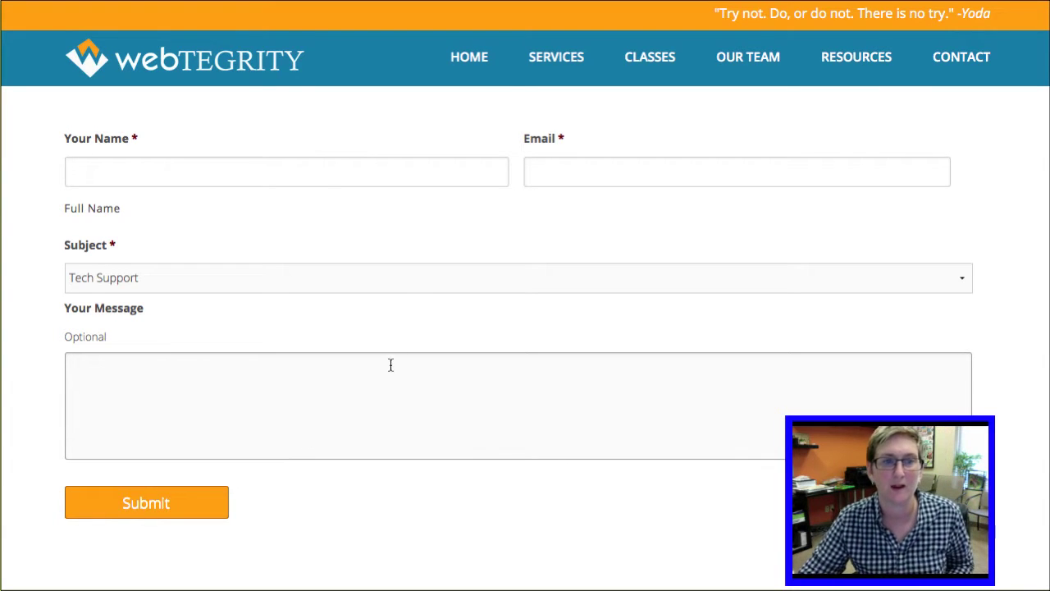
{"action": "left_click", "coordinate": [387, 282]}
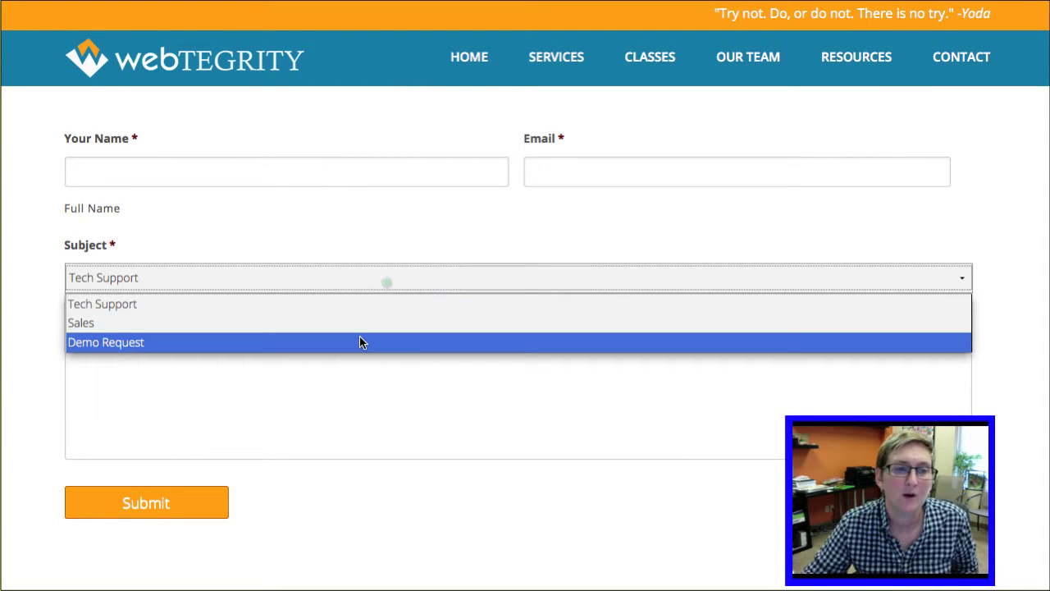
{"action": "left_click", "coordinate": [149, 342]}
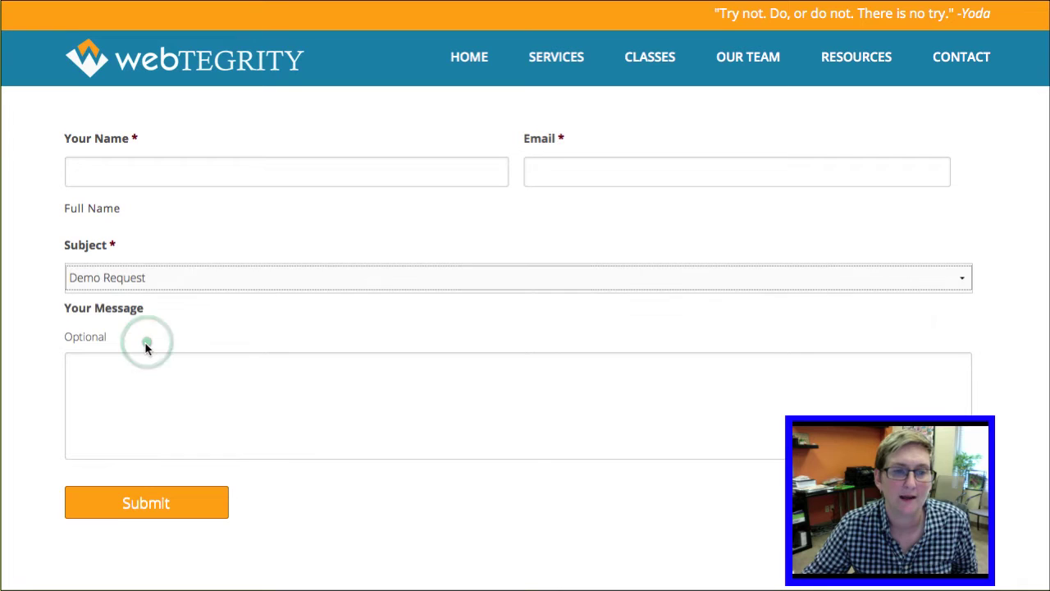
Step: Switch the Subject back to Tech Support, then to Demo Request again
{"action": "scroll", "coordinate": [147, 343], "scroll_direction": "down", "scroll_amount": 1}
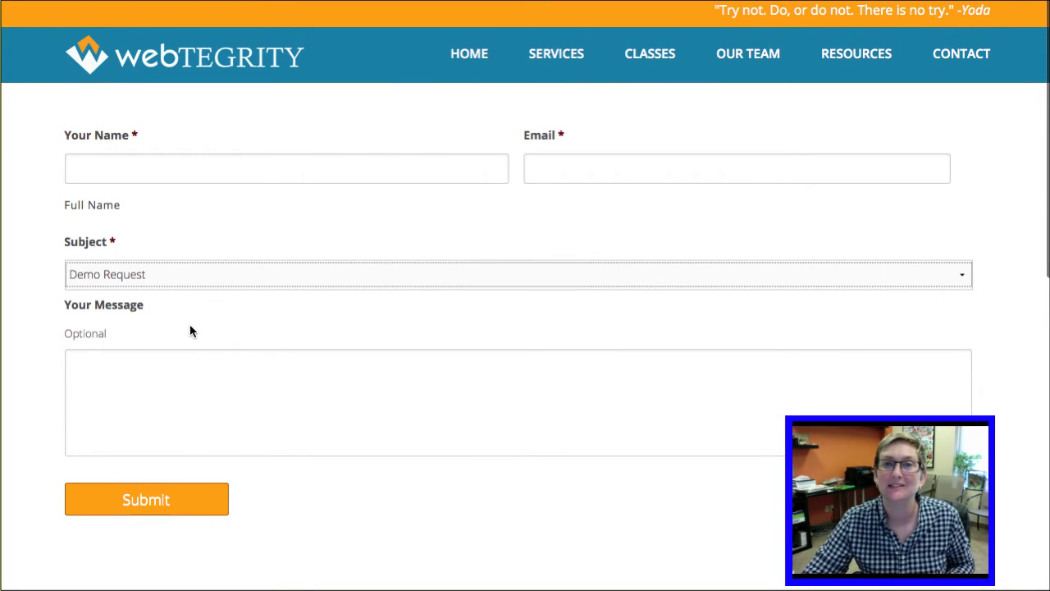
{"action": "left_click", "coordinate": [166, 276]}
{"action": "left_click", "coordinate": [170, 301]}
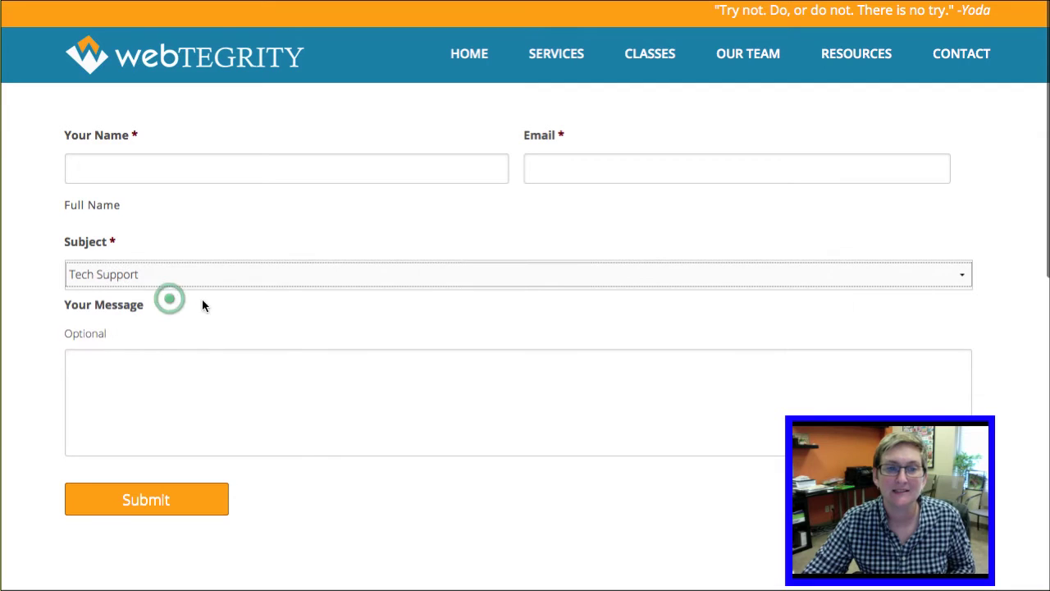
{"action": "left_click", "coordinate": [143, 278]}
{"action": "left_click", "coordinate": [155, 338]}
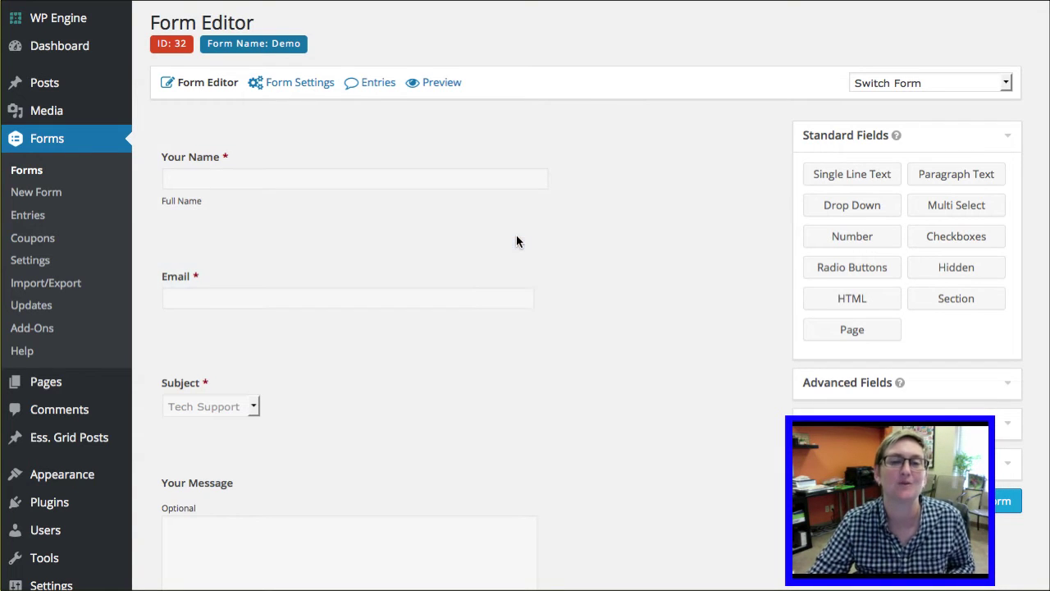
Step: Add a Date field from Advanced Fields and drag it above Your Message
{"action": "scroll", "coordinate": [485, 237], "scroll_direction": "down", "scroll_amount": 3}
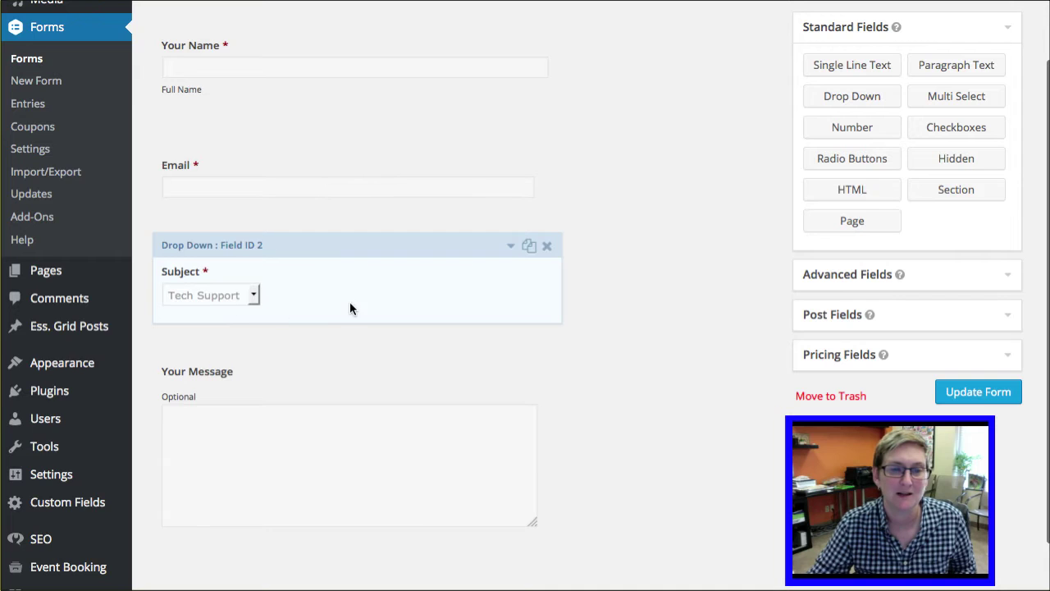
{"action": "scroll", "coordinate": [369, 328], "scroll_direction": "down", "scroll_amount": 2}
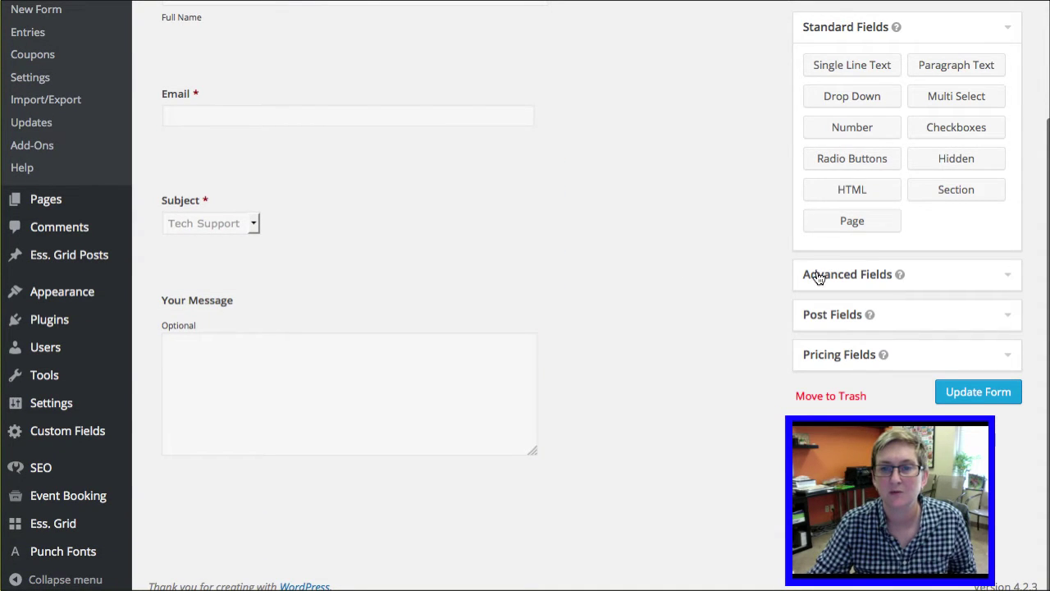
{"action": "left_click", "coordinate": [818, 276]}
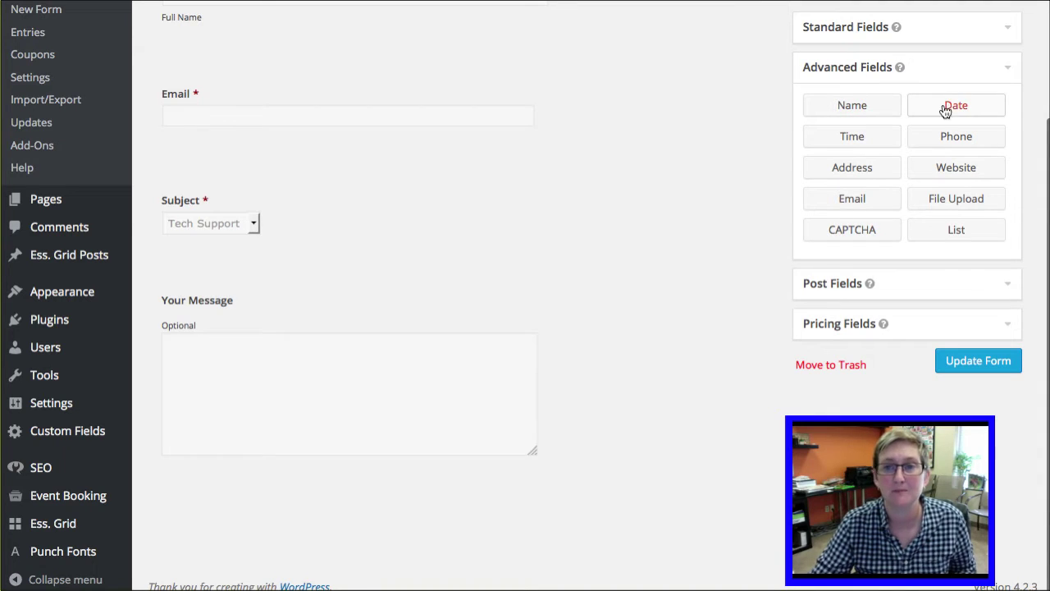
{"action": "left_click", "coordinate": [949, 109]}
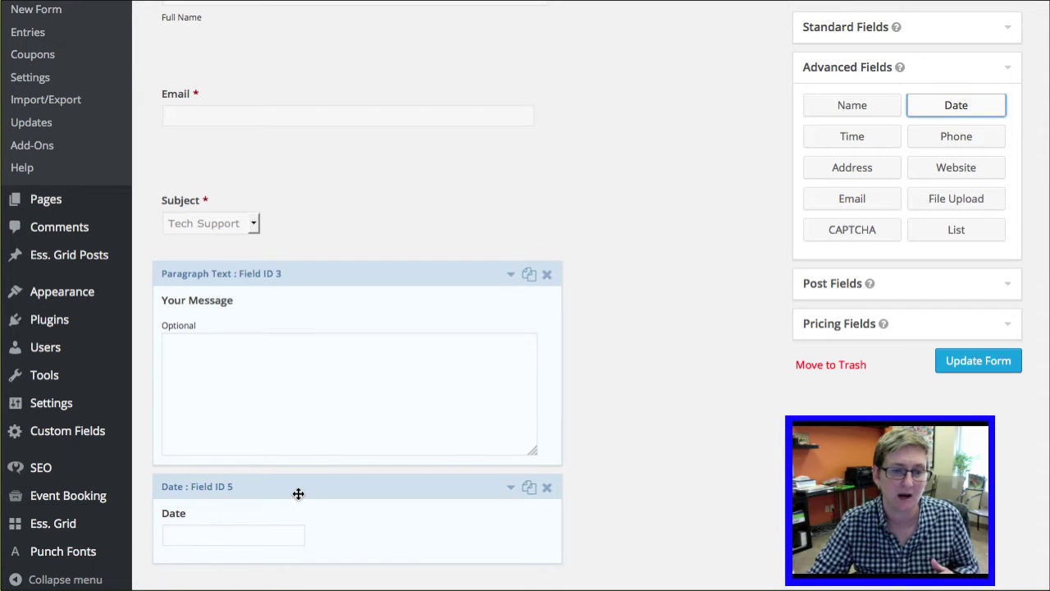
{"action": "left_click_drag", "start_coordinate": [299, 493], "coordinate": [300, 280]}
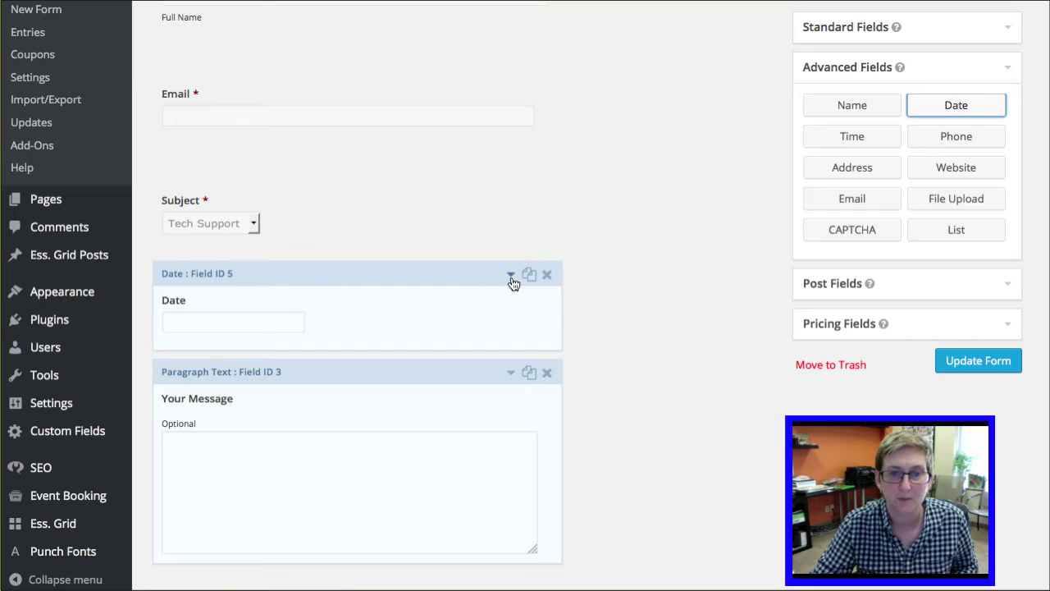
{"action": "left_click", "coordinate": [511, 276]}
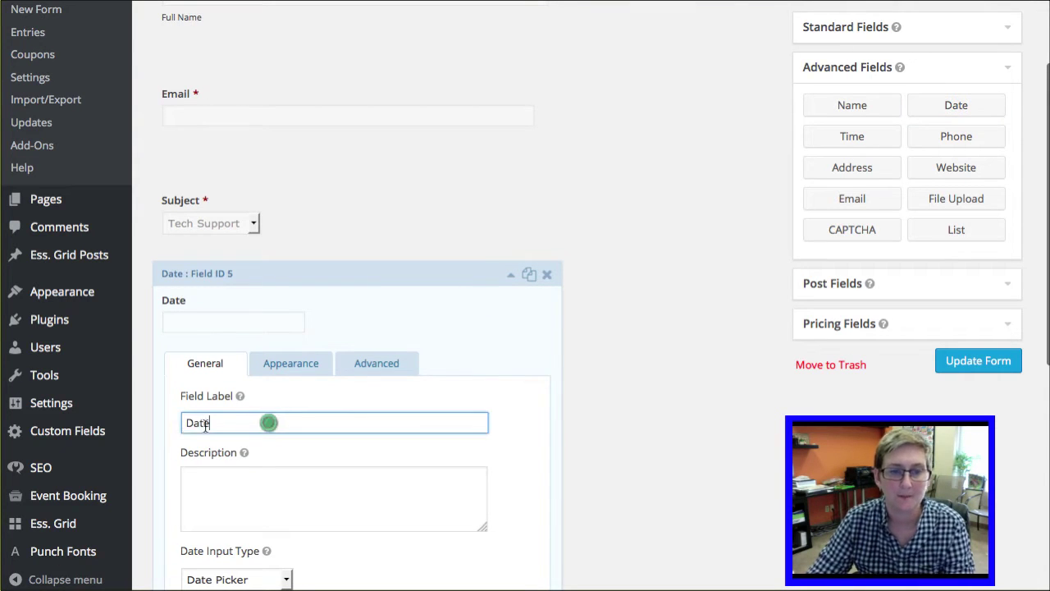
Step: Label the Date field 'Select a Date' and give it a demo-day description
{"action": "double_click", "coordinate": [265, 422]}
{"action": "type", "text": "Select a"}
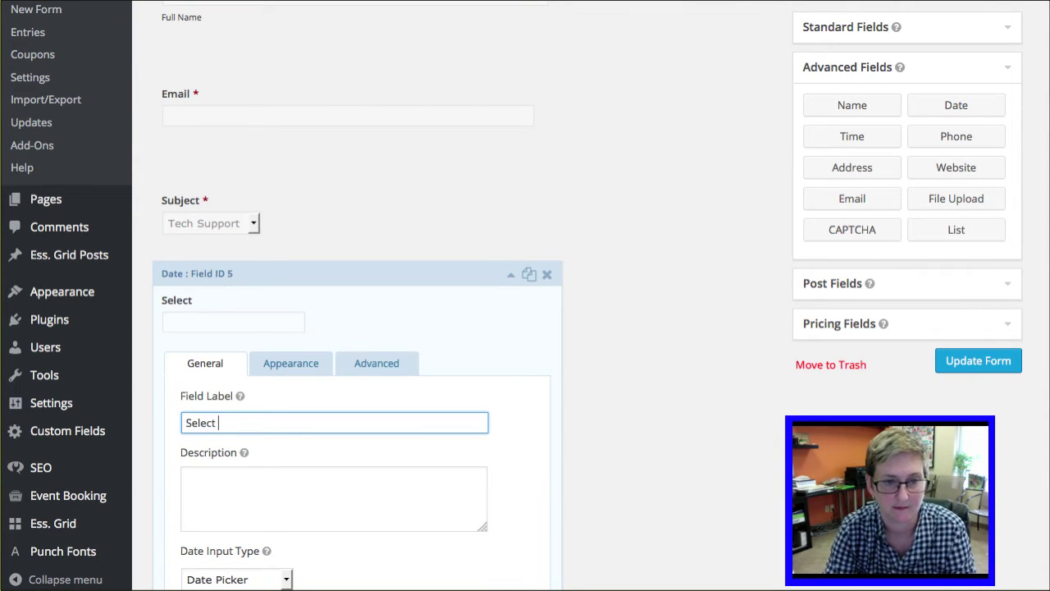
{"action": "left_click", "coordinate": [230, 511]}
{"action": "type", "text": "What day is best for you to see a demo?"}
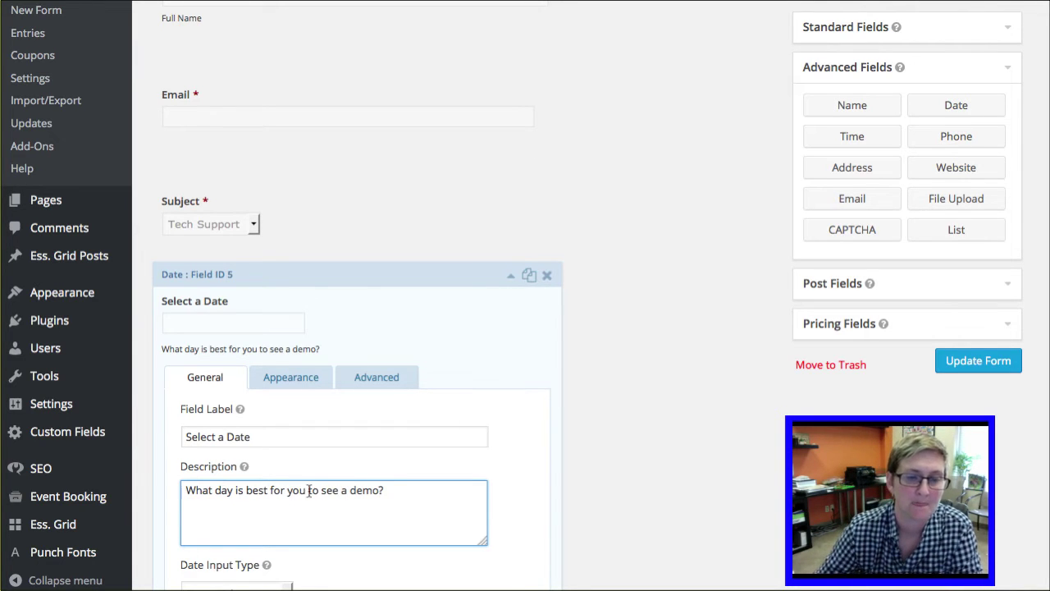
Step: Show a calendar icon, use dd/mm/yyyy date format, and make the field required
{"action": "scroll", "coordinate": [328, 480], "scroll_direction": "down", "scroll_amount": 5}
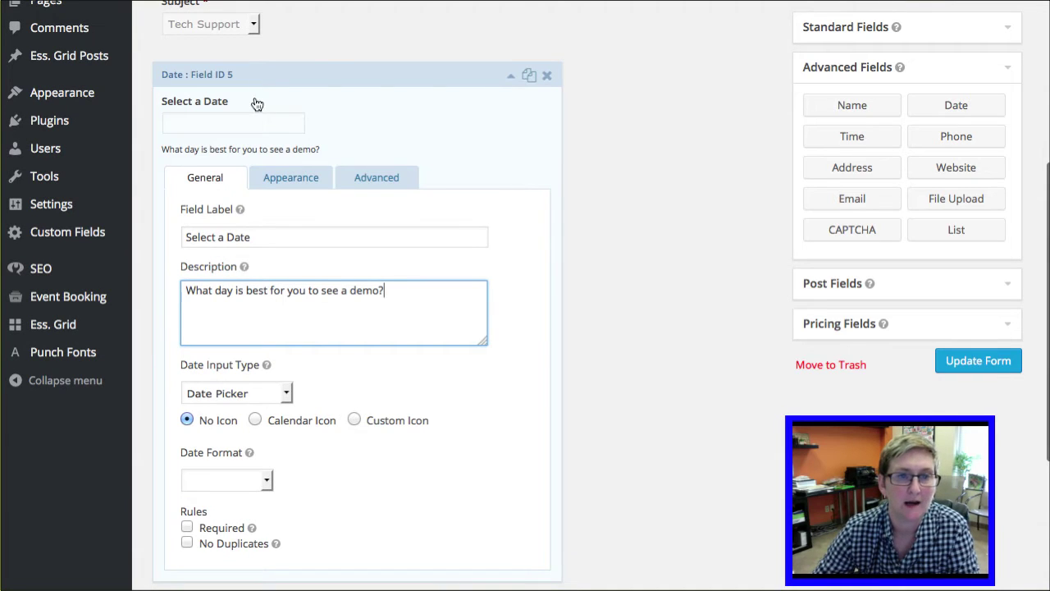
{"action": "left_click", "coordinate": [314, 423]}
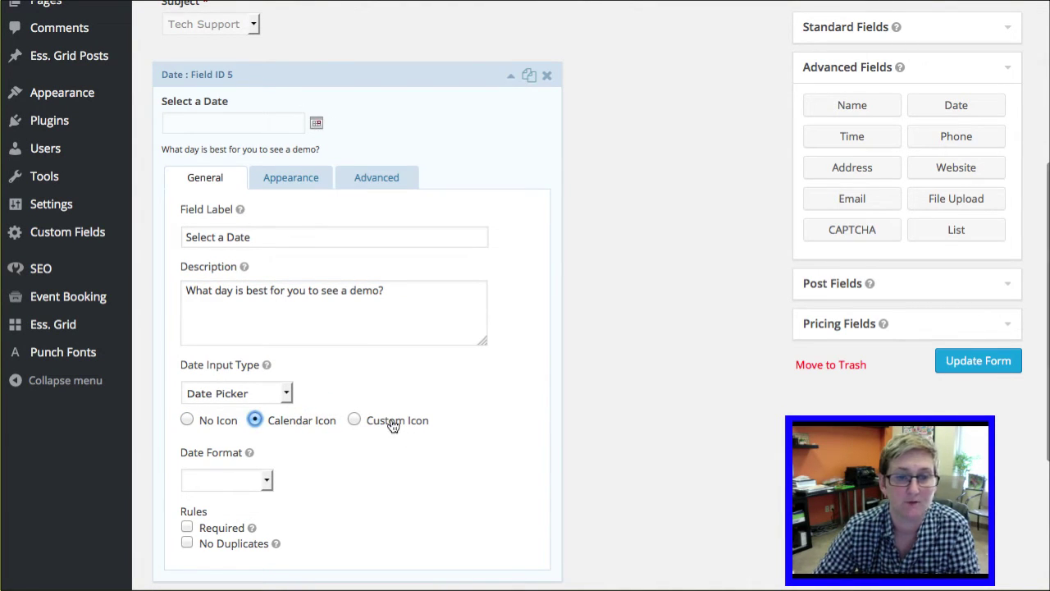
{"action": "left_click", "coordinate": [274, 480]}
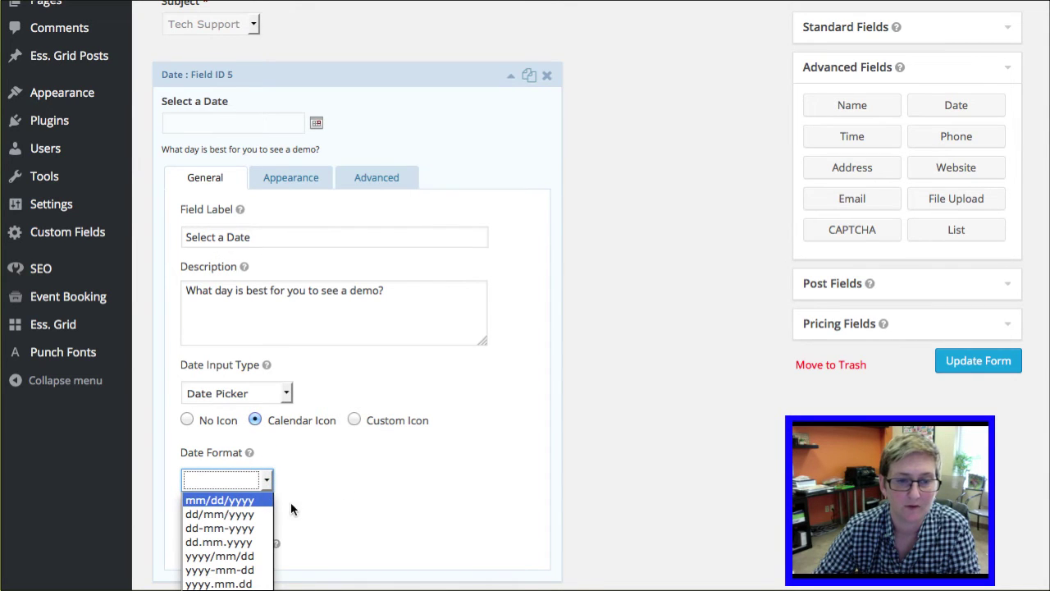
{"action": "left_click", "coordinate": [259, 514]}
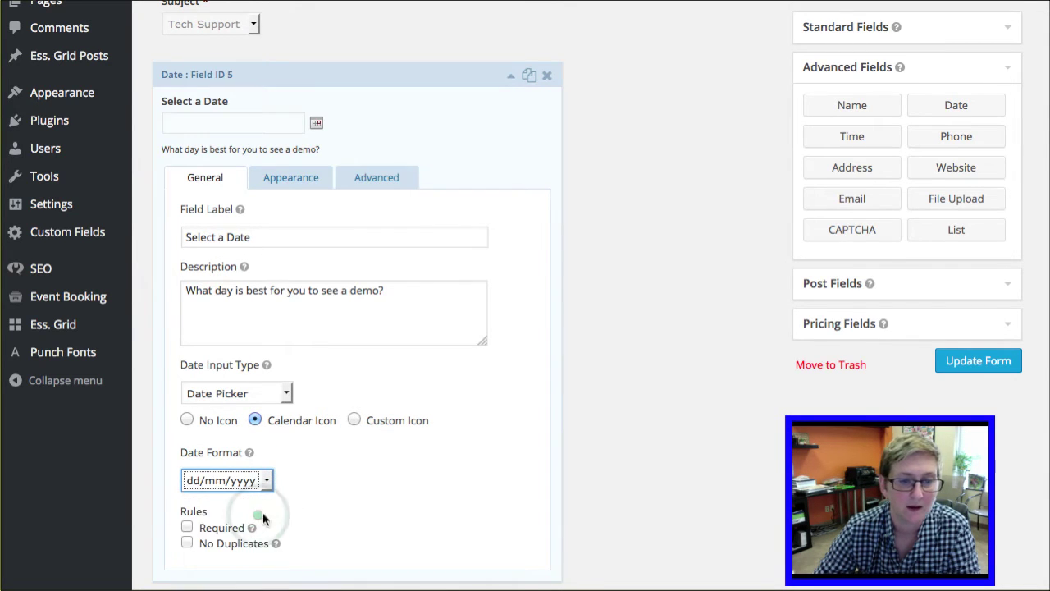
{"action": "left_click", "coordinate": [187, 527]}
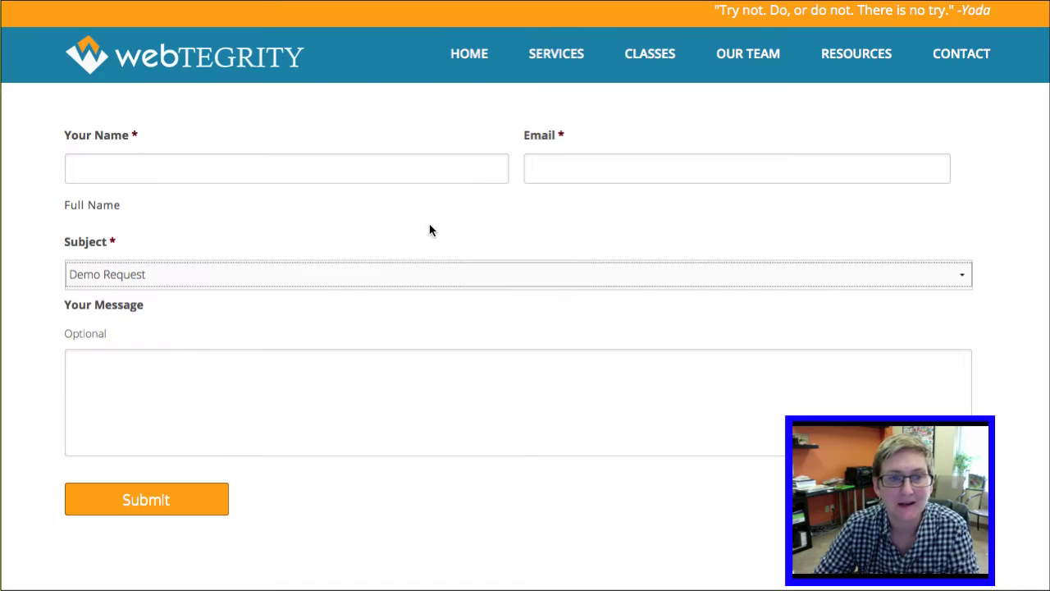
{"action": "left_click", "coordinate": [148, 275]}
{"action": "left_click", "coordinate": [146, 304]}
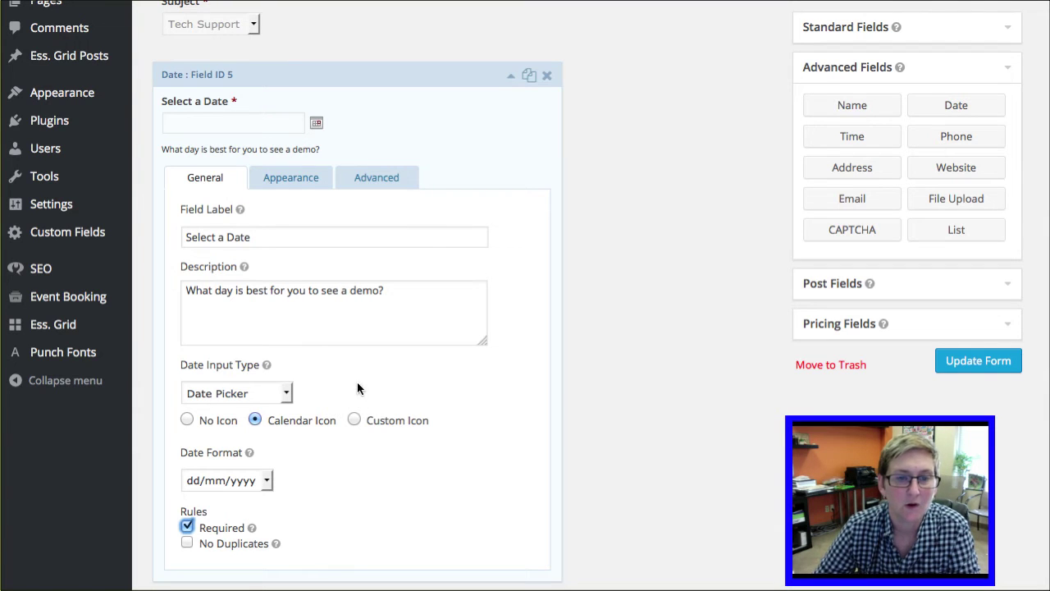
Step: Enable conditional logic on the Date field, showing it when All conditions match
{"action": "left_click", "coordinate": [301, 188]}
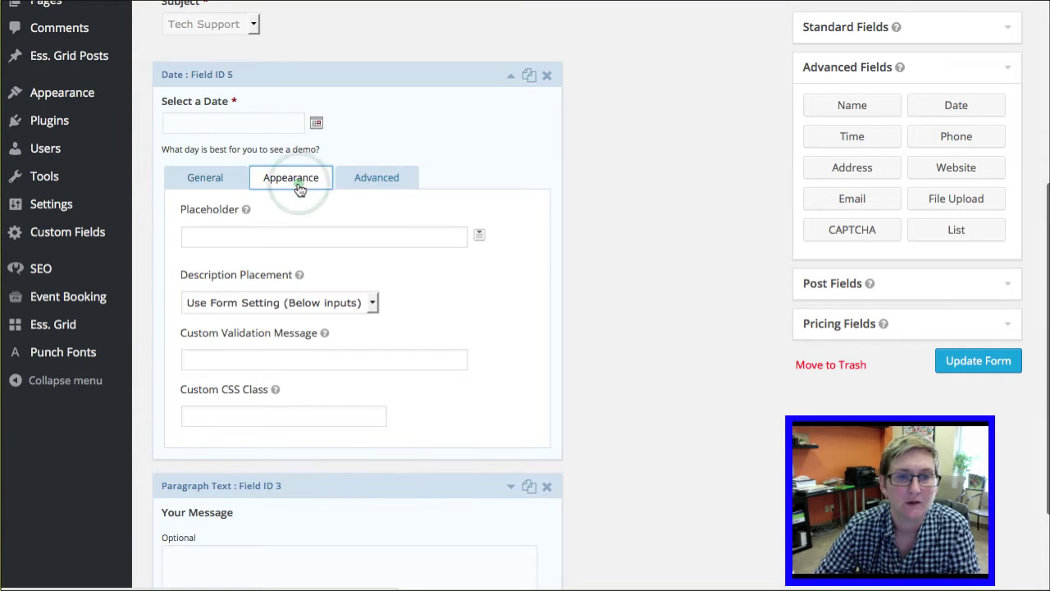
{"action": "left_click", "coordinate": [359, 179]}
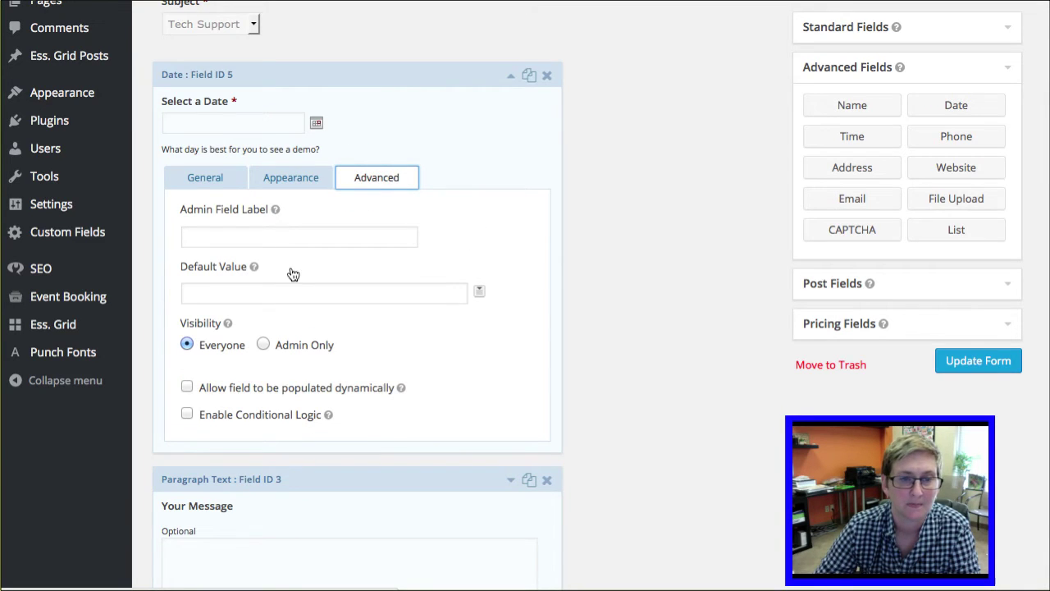
{"action": "left_click", "coordinate": [211, 421]}
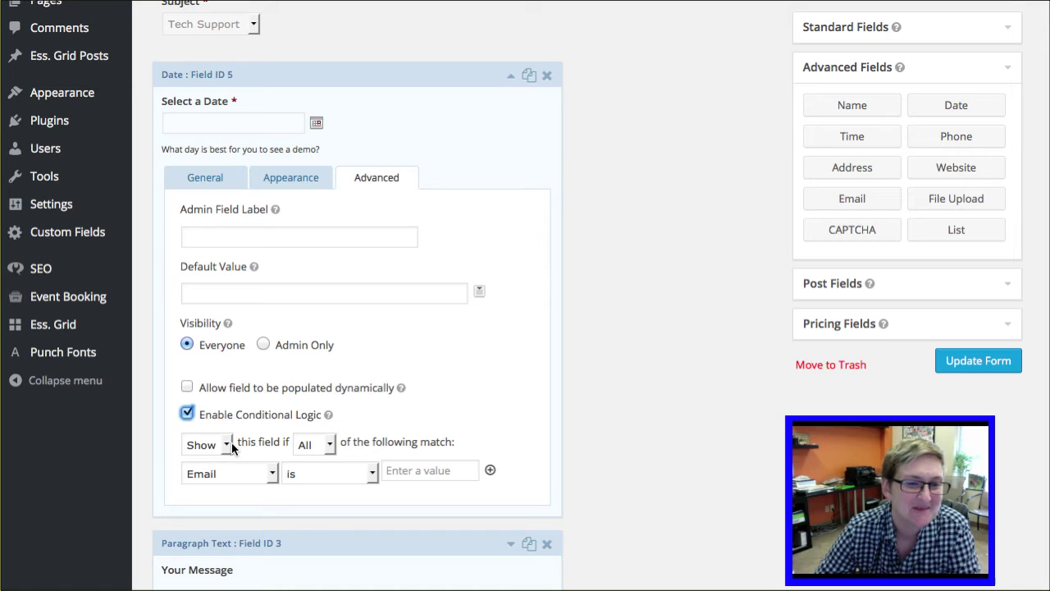
{"action": "left_click", "coordinate": [309, 448]}
{"action": "left_click", "coordinate": [363, 445]}
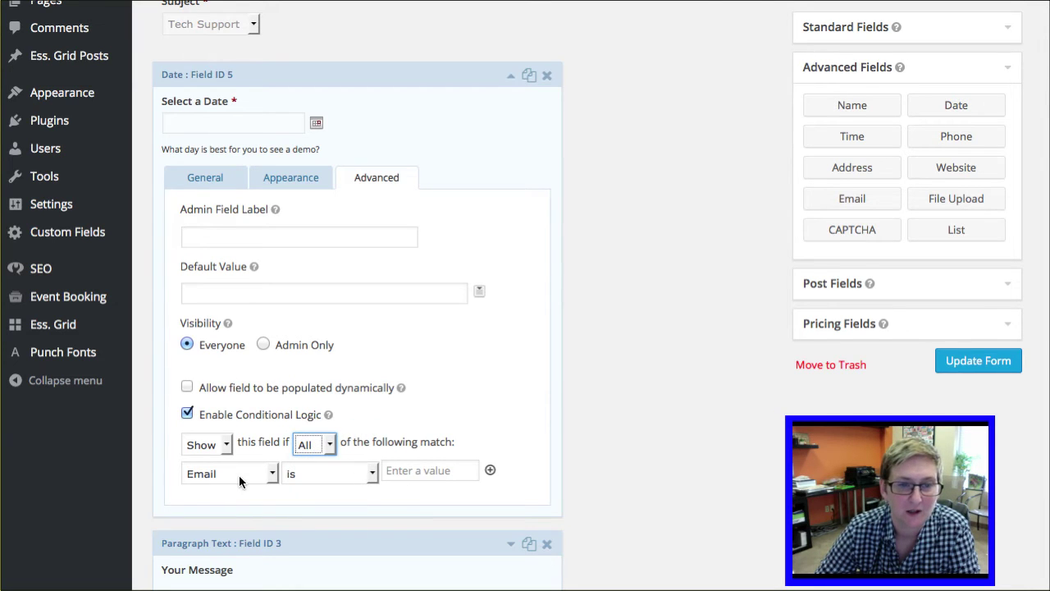
Step: Set the condition to Subject is Demo Request and update the form
{"action": "left_click", "coordinate": [238, 478]}
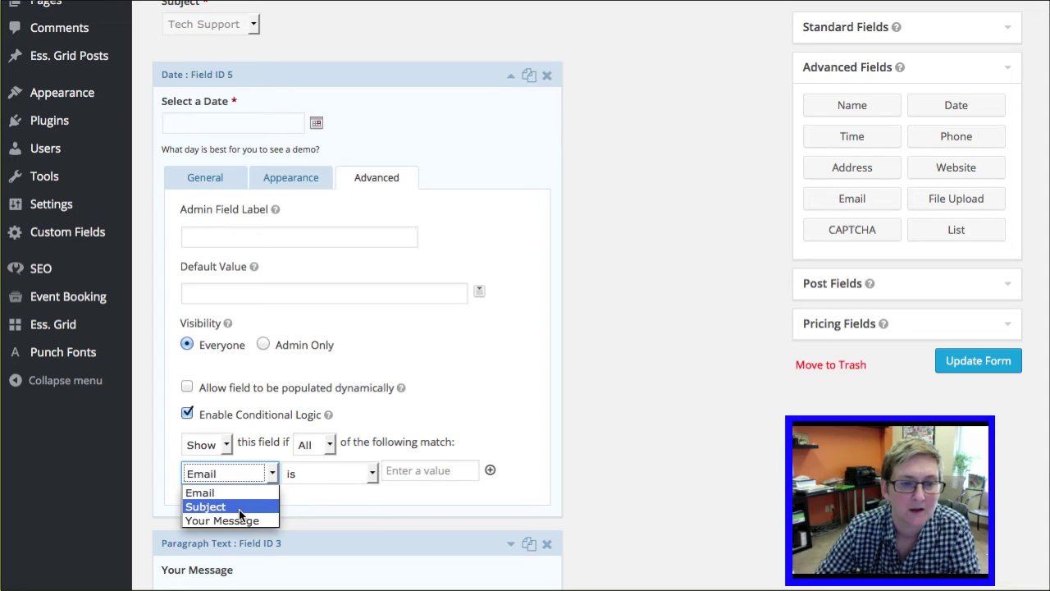
{"action": "left_click", "coordinate": [239, 507]}
{"action": "left_click", "coordinate": [392, 476]}
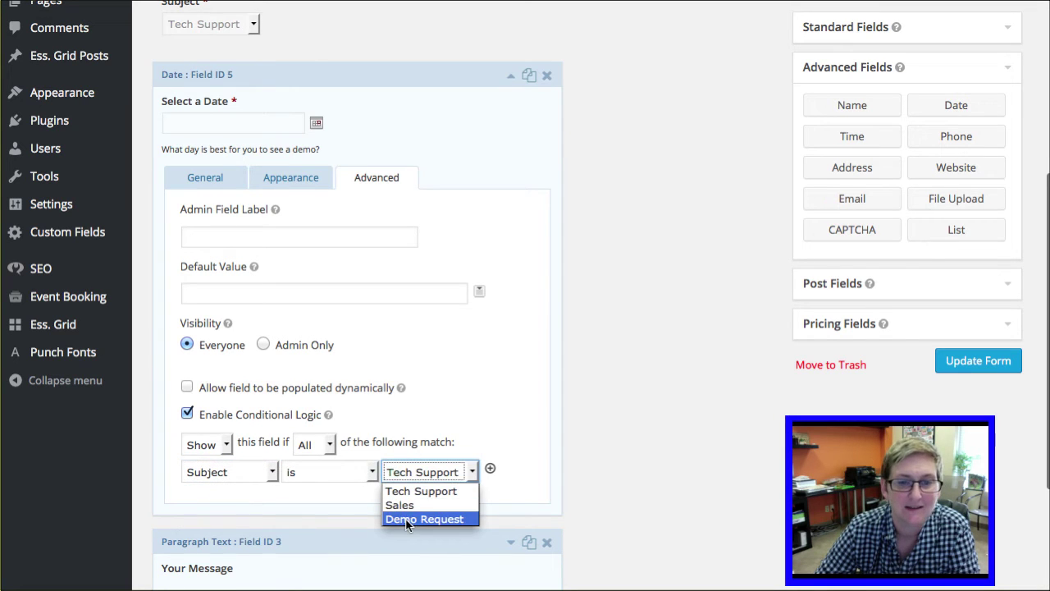
{"action": "left_click", "coordinate": [408, 520]}
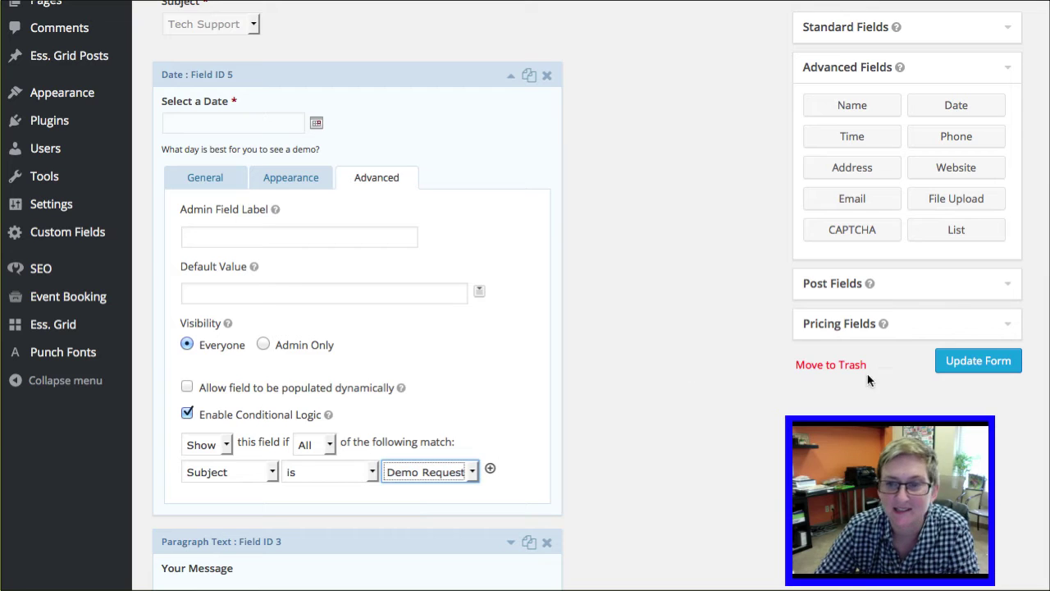
{"action": "left_click", "coordinate": [971, 368]}
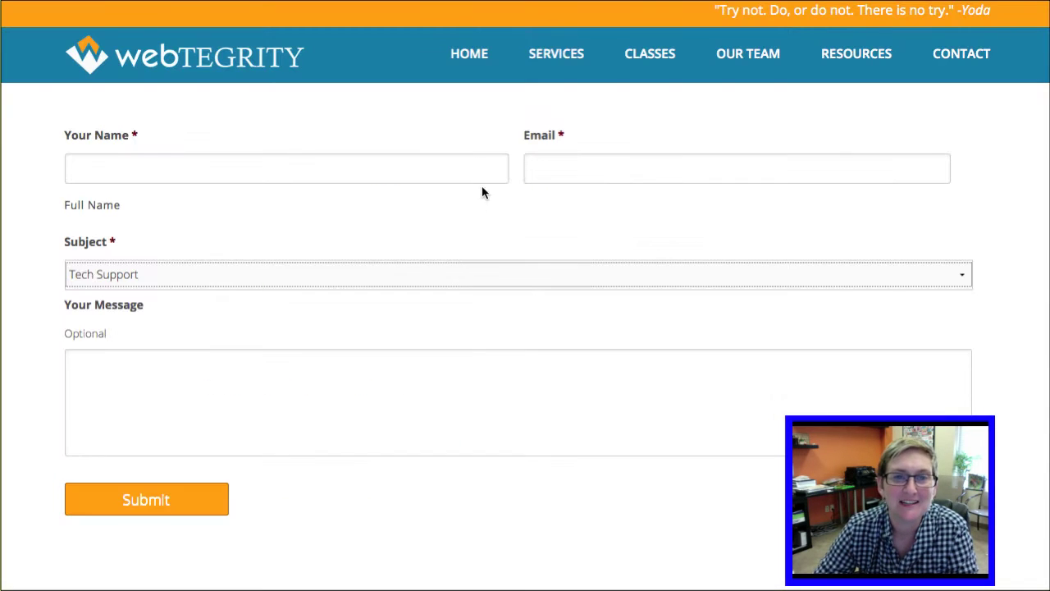
{"action": "left_click", "coordinate": [483, 216]}
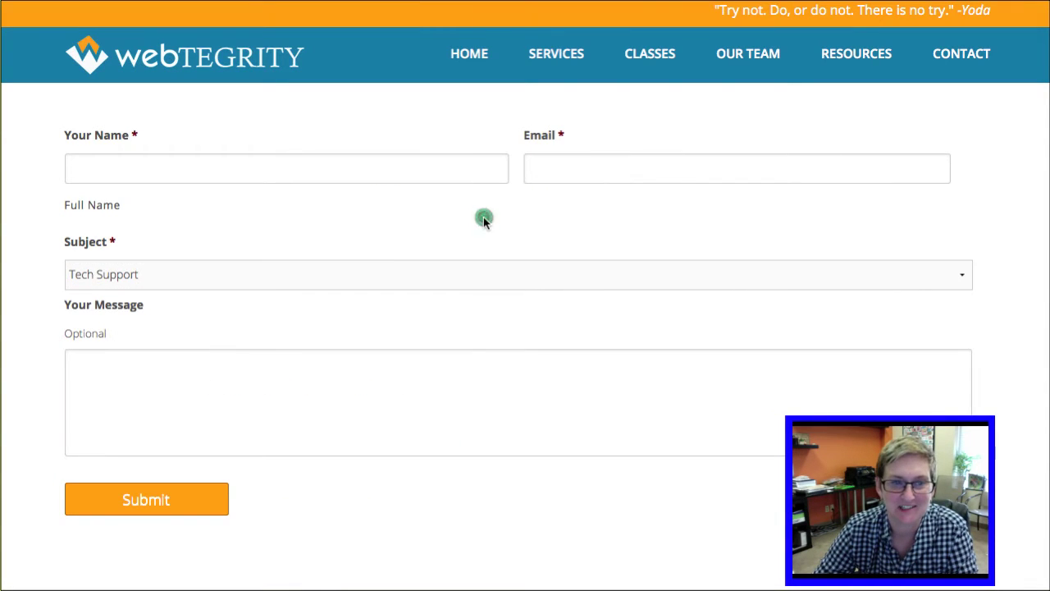
Step: Review the live form's Subject choices, leaving Tech Support, then click into Your Name and Email
{"action": "left_click", "coordinate": [400, 275]}
{"action": "left_click", "coordinate": [430, 230]}
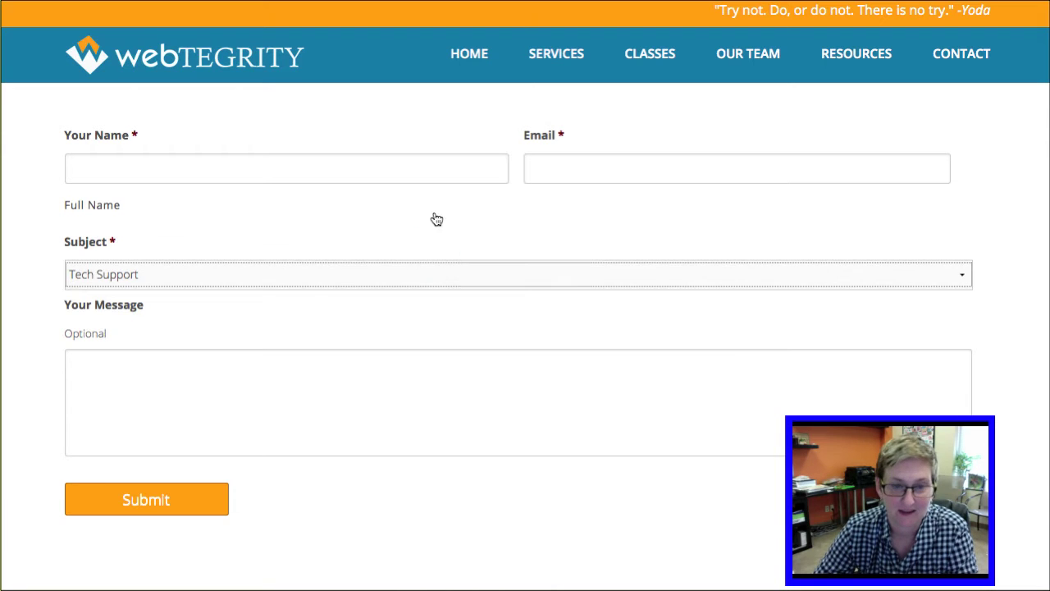
{"action": "left_click", "coordinate": [446, 208]}
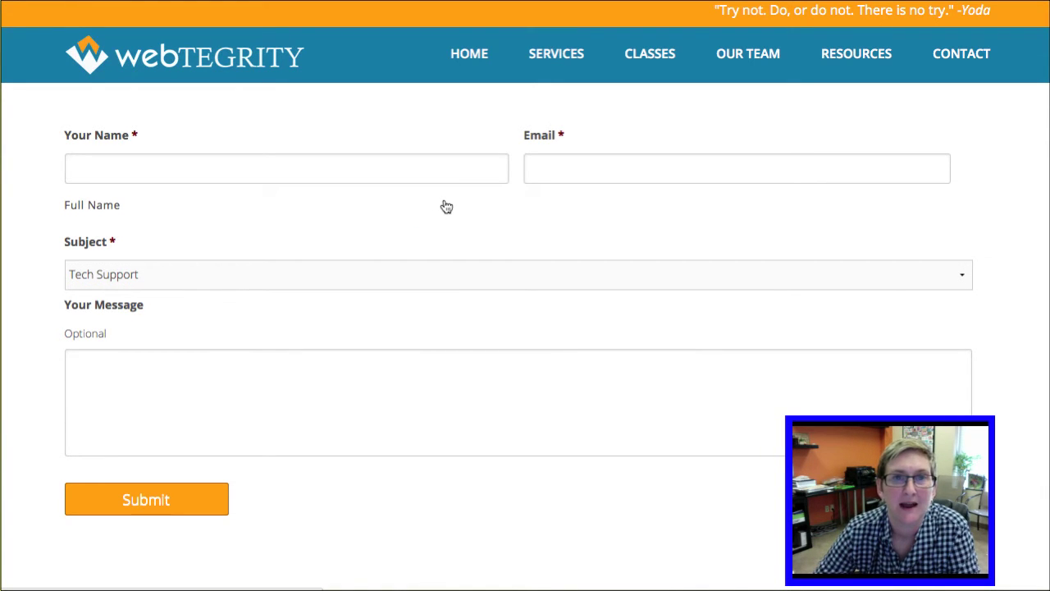
{"action": "left_click", "coordinate": [315, 171]}
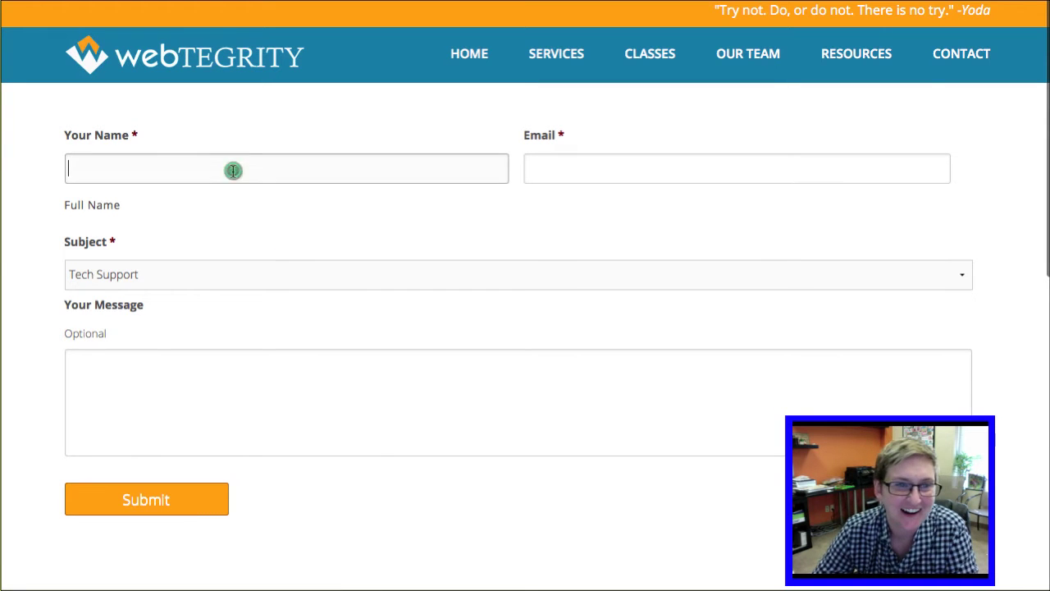
{"action": "left_click", "coordinate": [595, 169]}
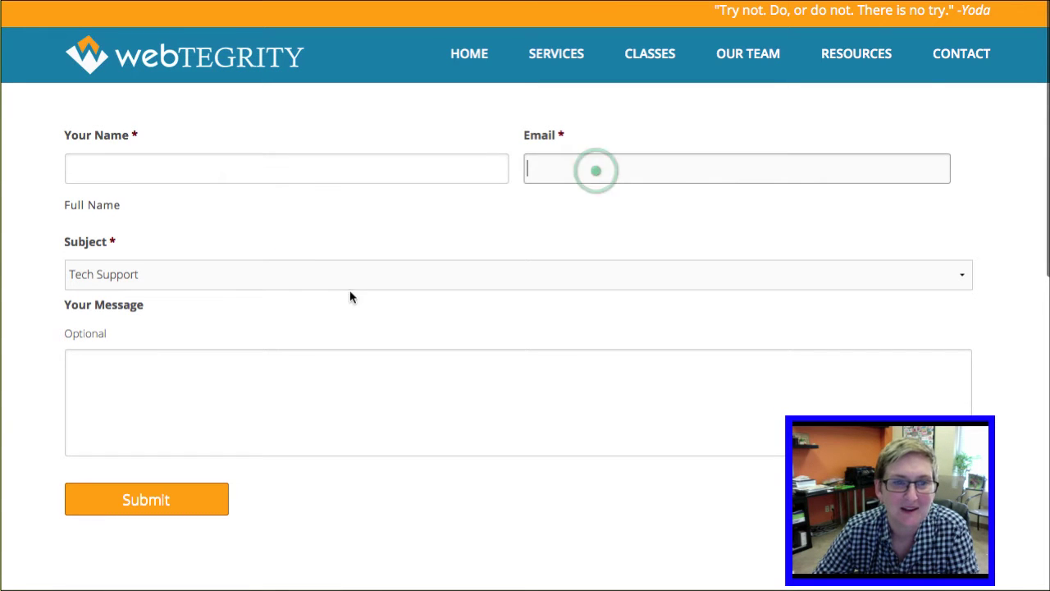
Step: Choose Demo Request and pick 09/07/2015 in the revealed Select a Date field
{"action": "left_click", "coordinate": [171, 279]}
{"action": "left_click", "coordinate": [172, 343]}
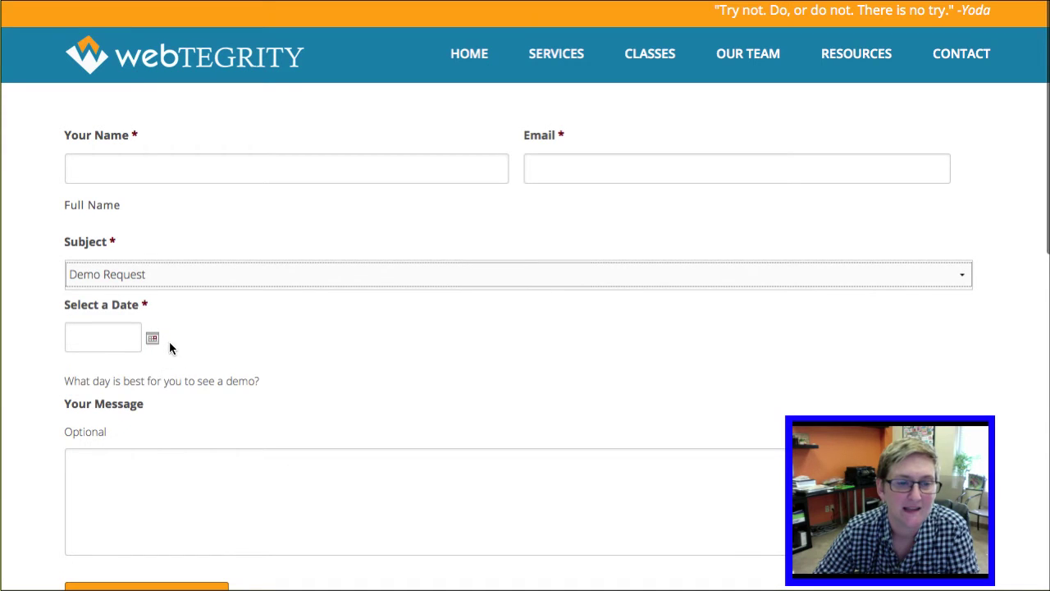
{"action": "left_click", "coordinate": [126, 342]}
{"action": "left_click", "coordinate": [178, 545]}
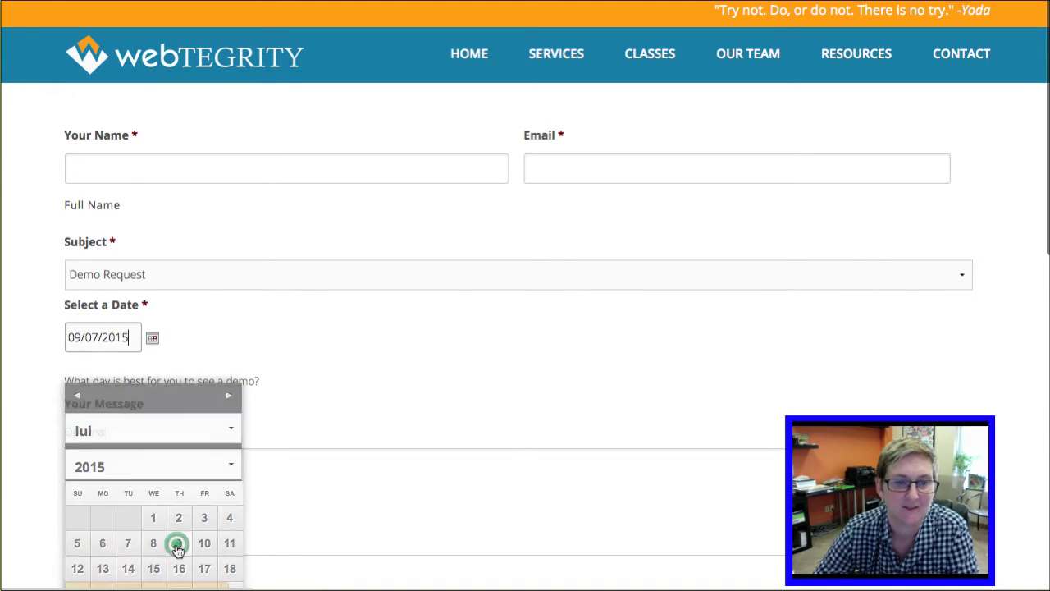
{"action": "left_click", "coordinate": [123, 493]}
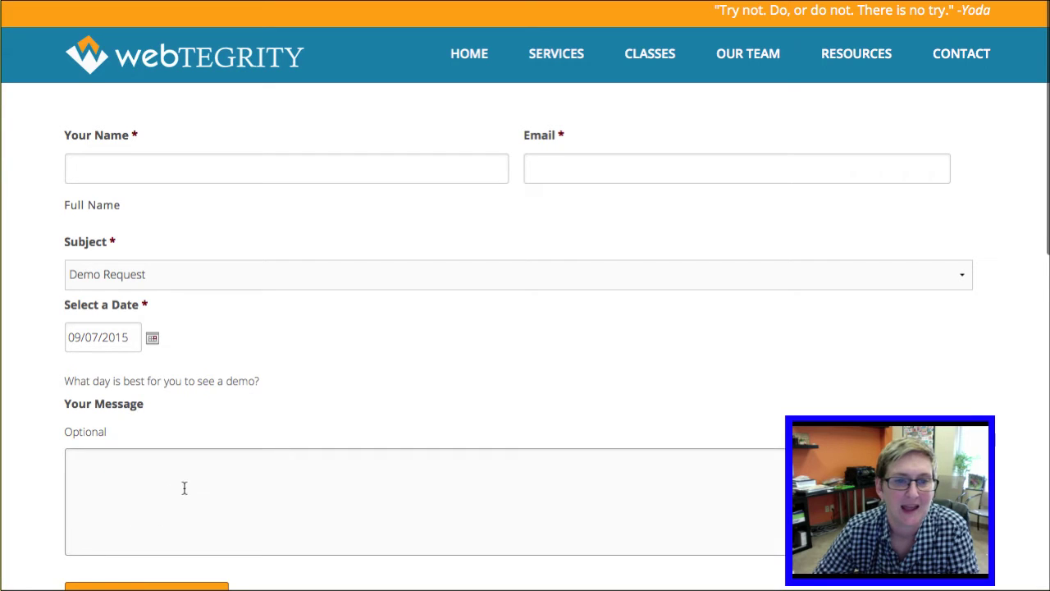
{"action": "scroll", "coordinate": [164, 509], "scroll_direction": "down", "scroll_amount": 3}
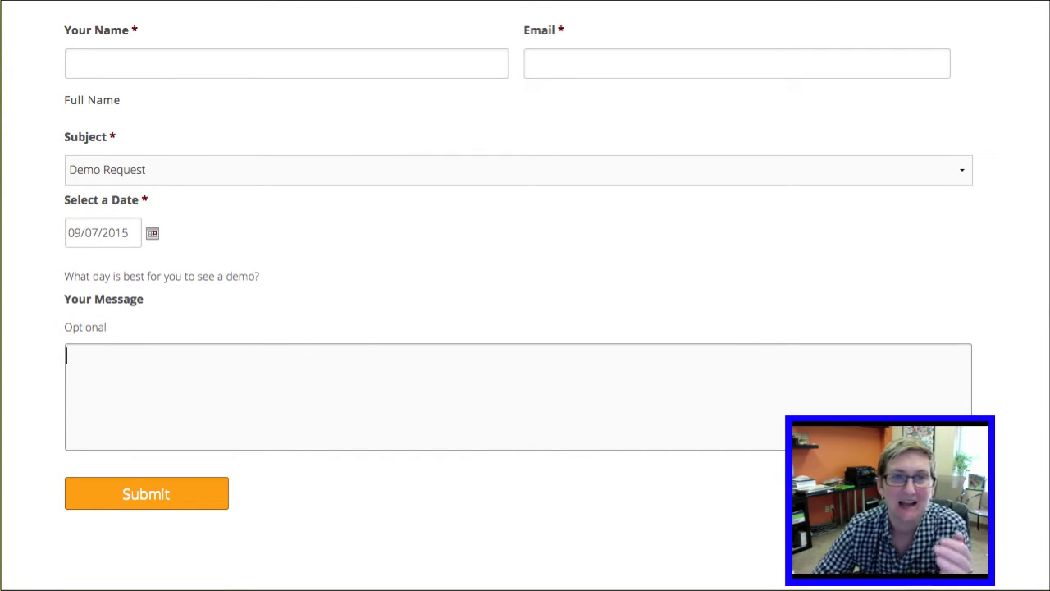
{"action": "left_click", "coordinate": [192, 2]}
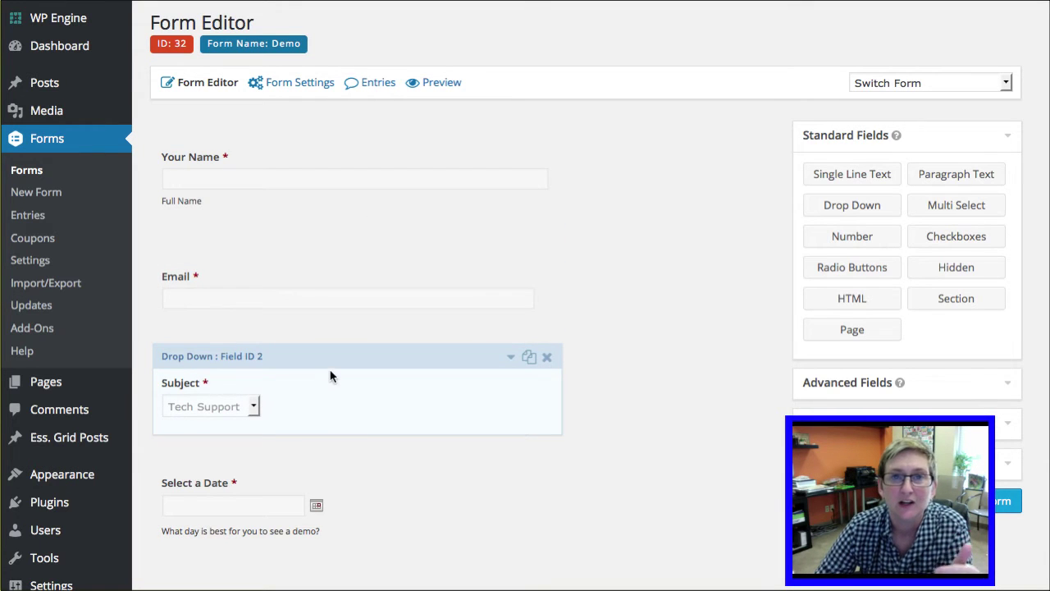
{"action": "scroll", "coordinate": [331, 376], "scroll_direction": "down", "scroll_amount": 2}
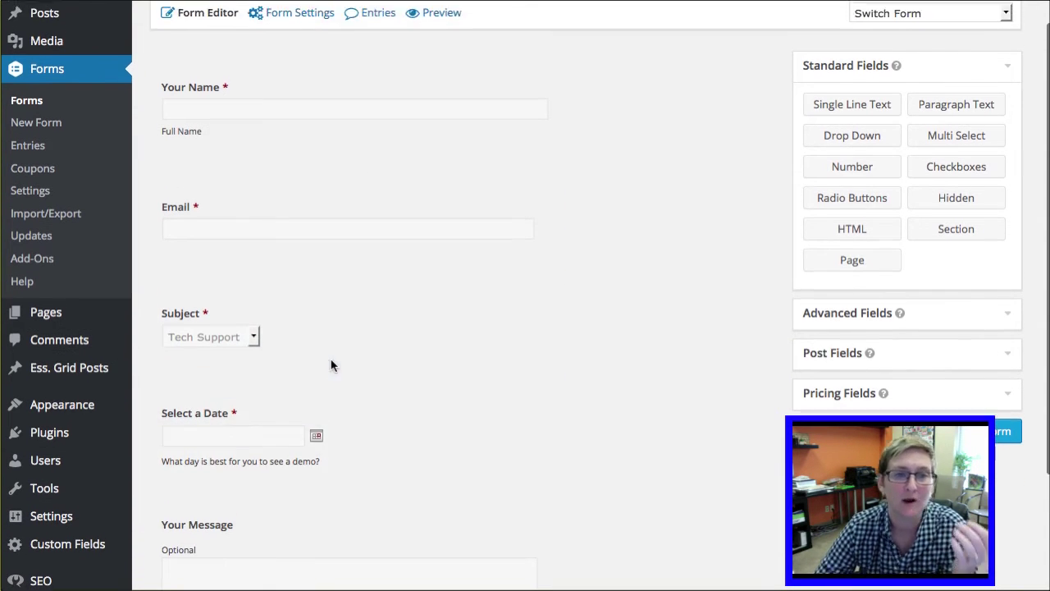
{"action": "scroll", "coordinate": [331, 361], "scroll_direction": "down", "scroll_amount": 3}
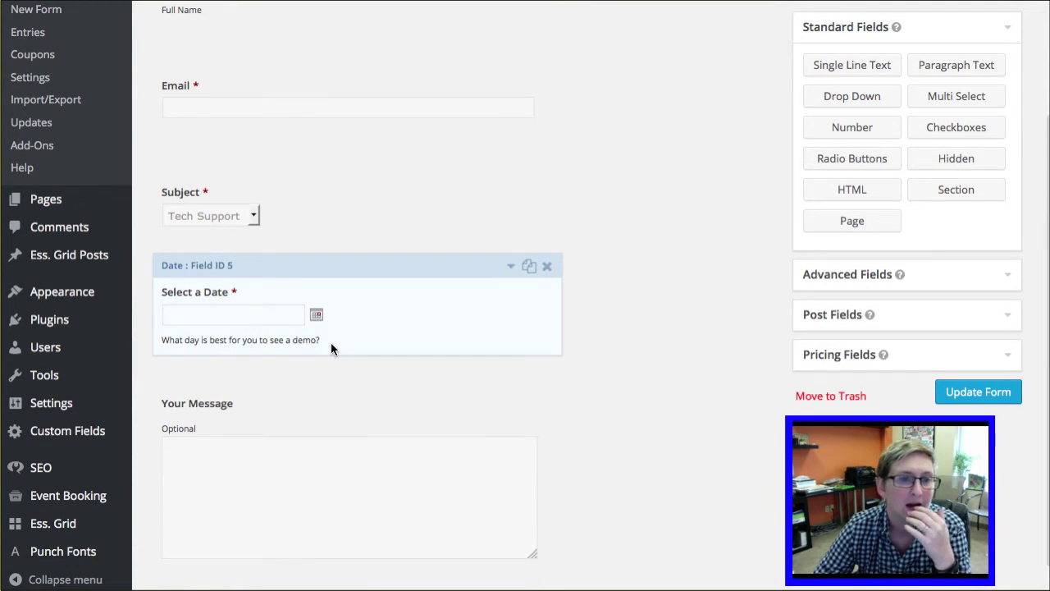
{"action": "scroll", "coordinate": [330, 345], "scroll_direction": "up", "scroll_amount": 3}
{"action": "scroll", "coordinate": [332, 348], "scroll_direction": "up", "scroll_amount": 1}
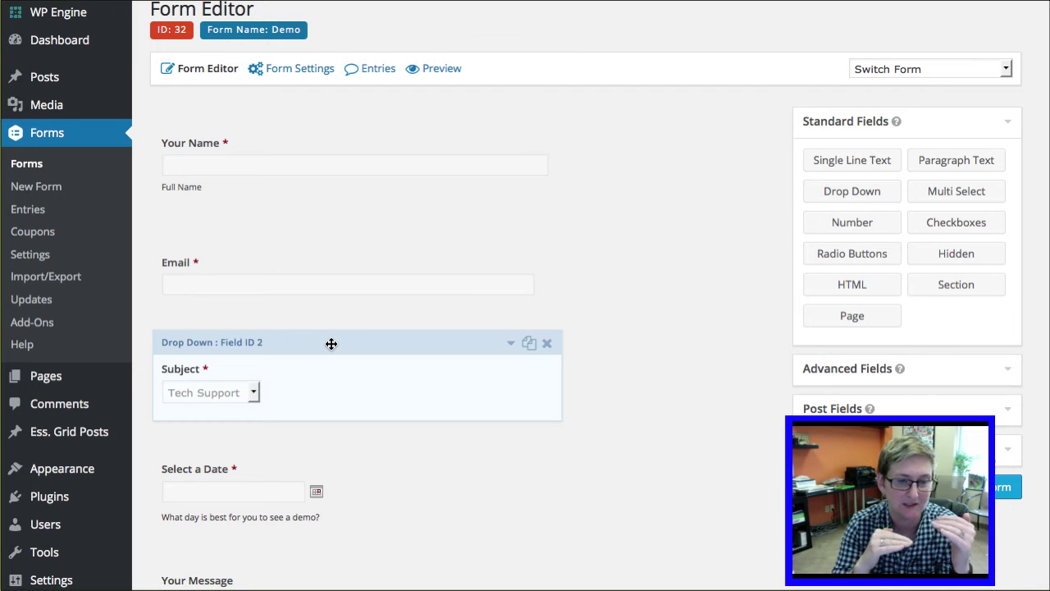
{"action": "scroll", "coordinate": [483, 260], "scroll_direction": "up", "scroll_amount": 1}
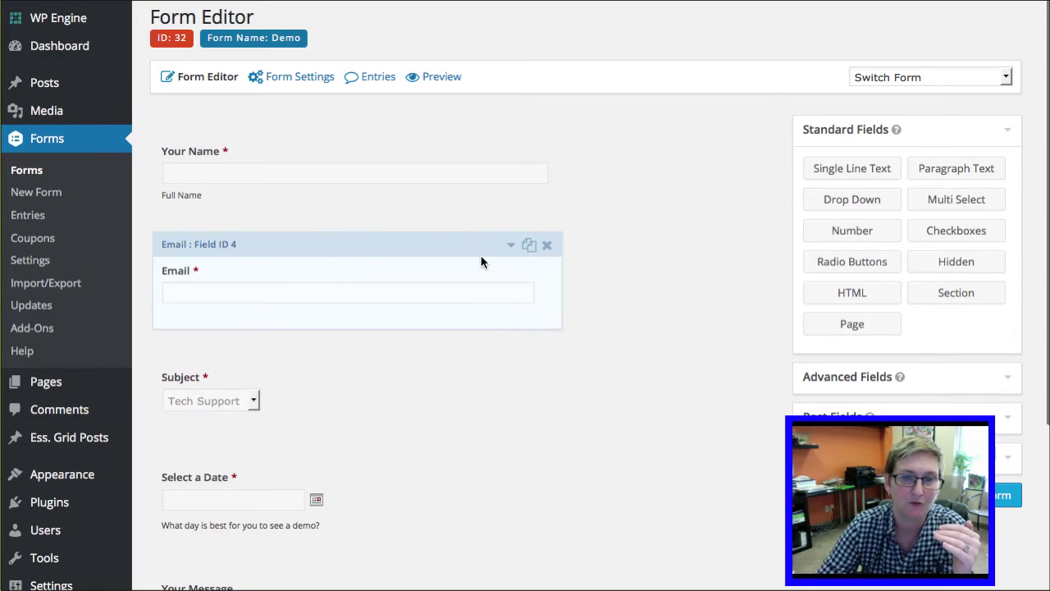
{"action": "left_click", "coordinate": [512, 249]}
{"action": "left_click", "coordinate": [374, 343]}
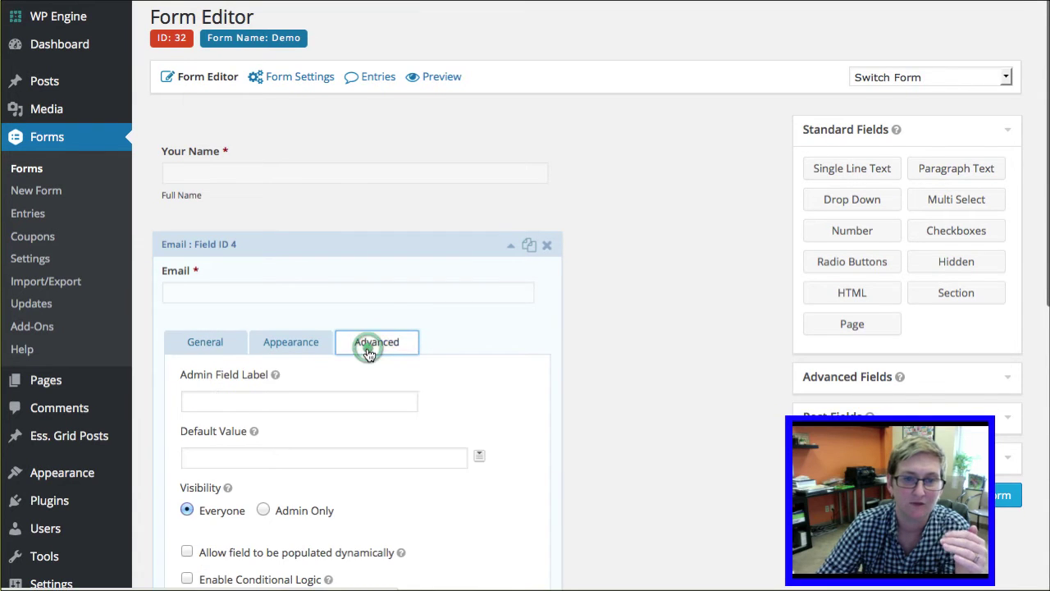
{"action": "scroll", "coordinate": [325, 381], "scroll_direction": "down", "scroll_amount": 5}
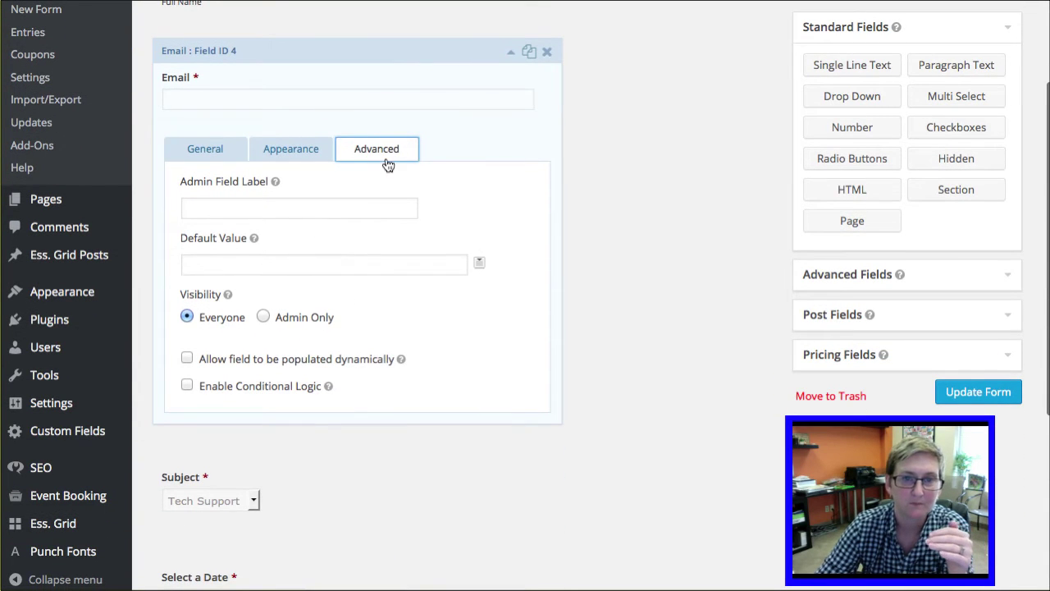
{"action": "left_click", "coordinate": [511, 55]}
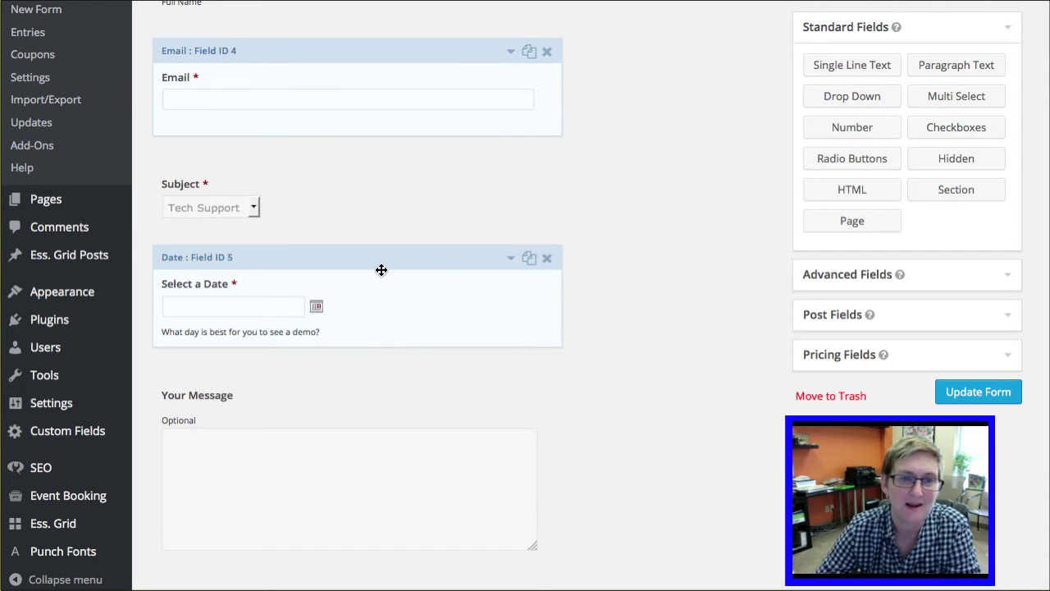
{"action": "scroll", "coordinate": [381, 271], "scroll_direction": "up", "scroll_amount": 2}
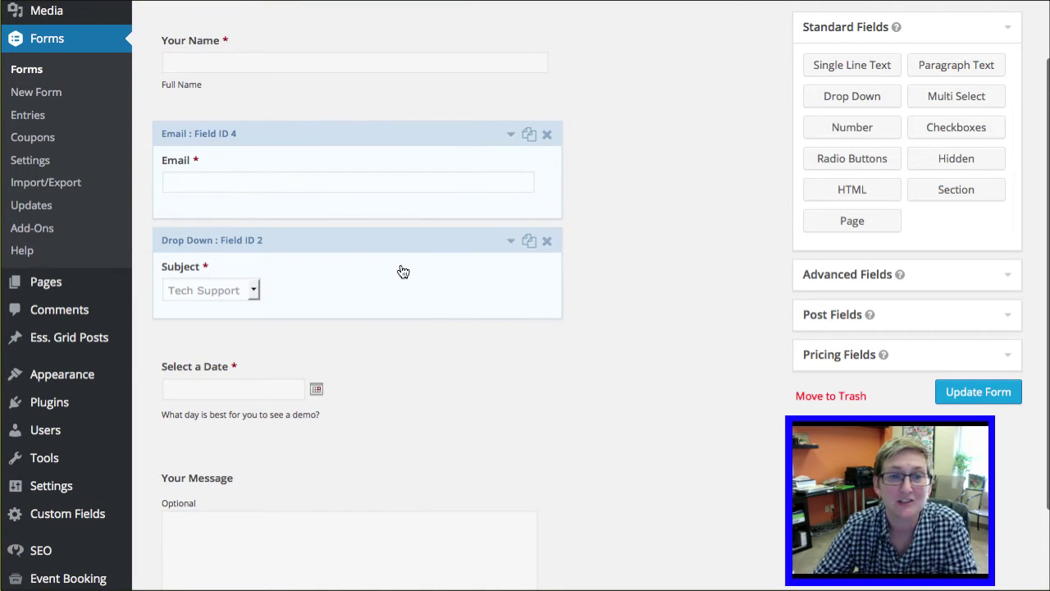
{"action": "scroll", "coordinate": [392, 249], "scroll_direction": "up", "scroll_amount": 2}
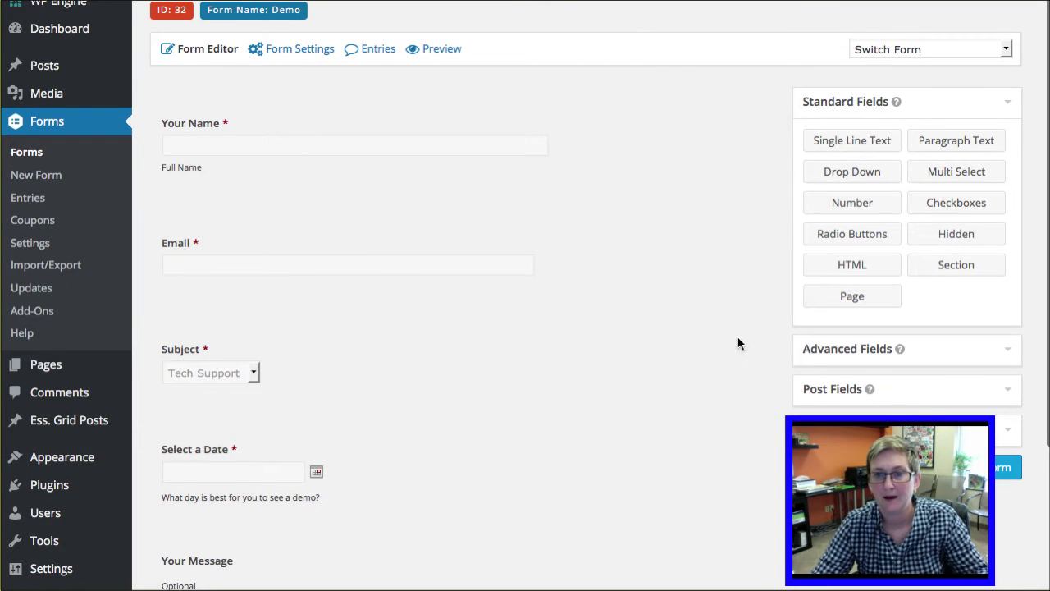
Step: Add a page break from Standard Fields after Your Message
{"action": "left_click", "coordinate": [820, 361]}
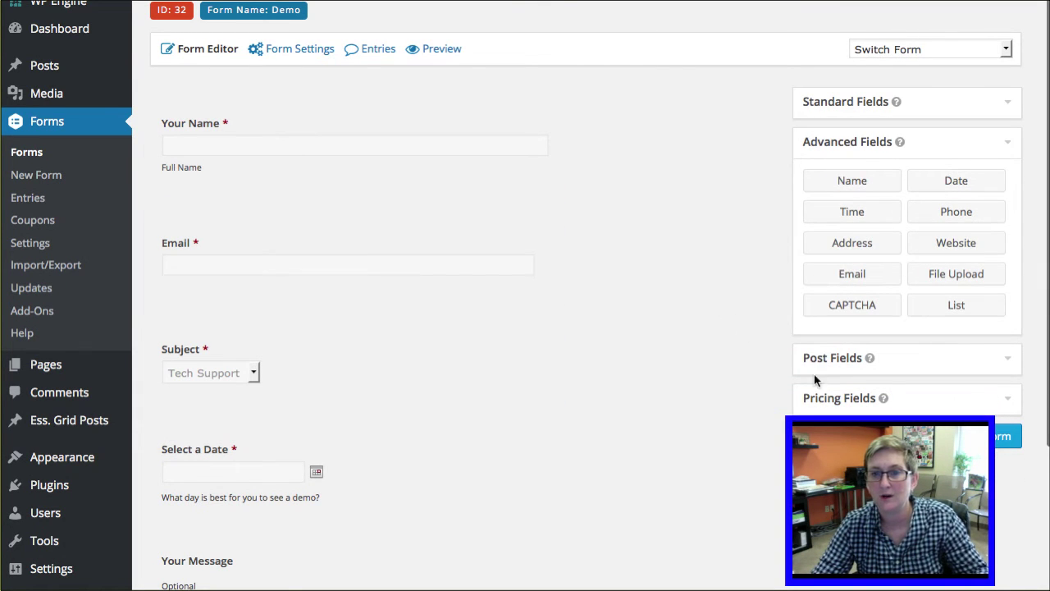
{"action": "left_click", "coordinate": [840, 99]}
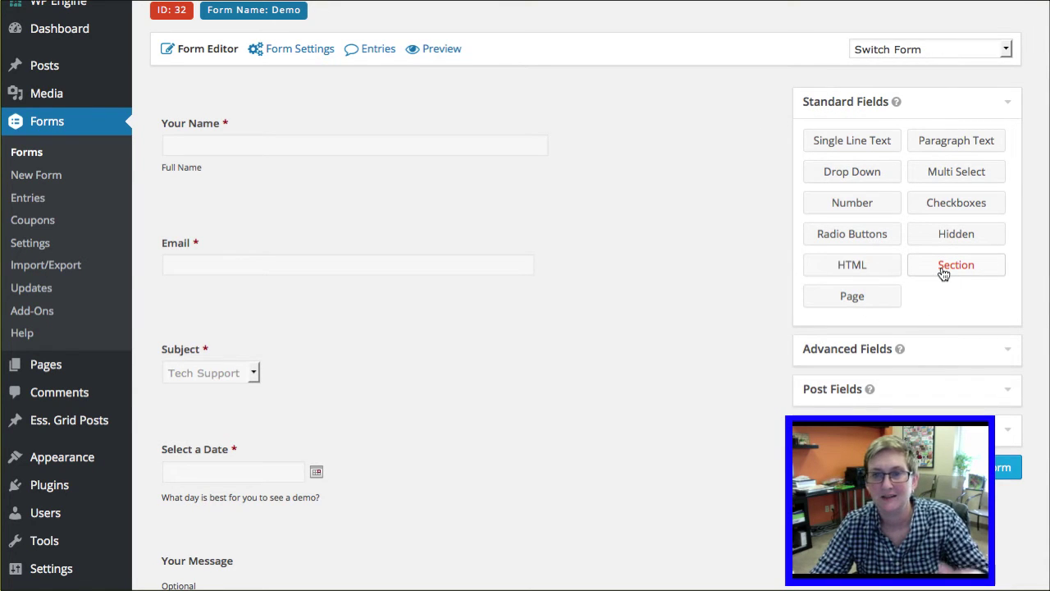
{"action": "left_click", "coordinate": [858, 304]}
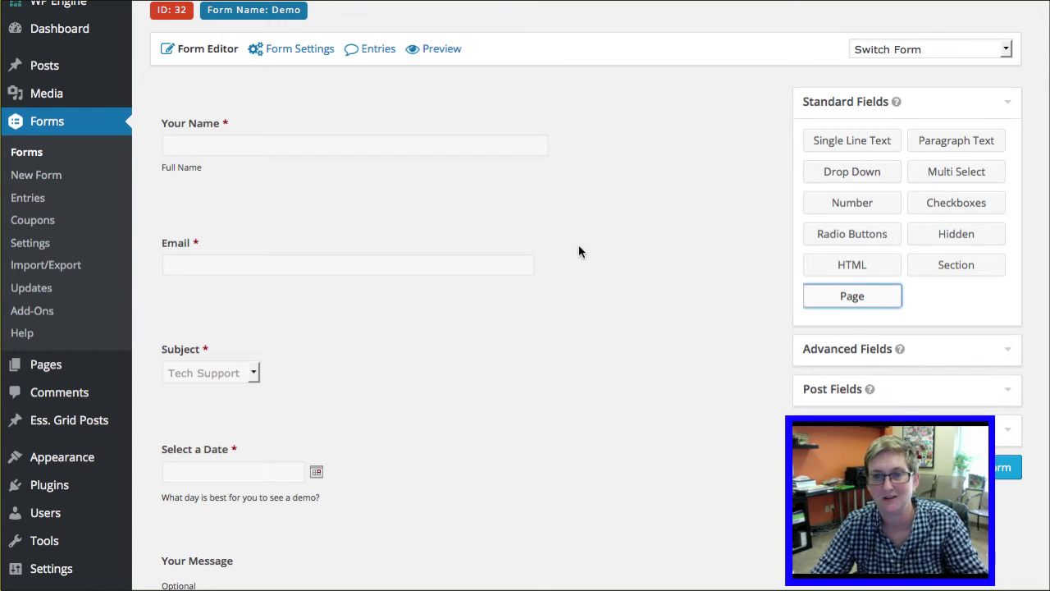
{"action": "scroll", "coordinate": [584, 246], "scroll_direction": "down", "scroll_amount": 5}
{"action": "scroll", "coordinate": [584, 246], "scroll_direction": "up", "scroll_amount": 3}
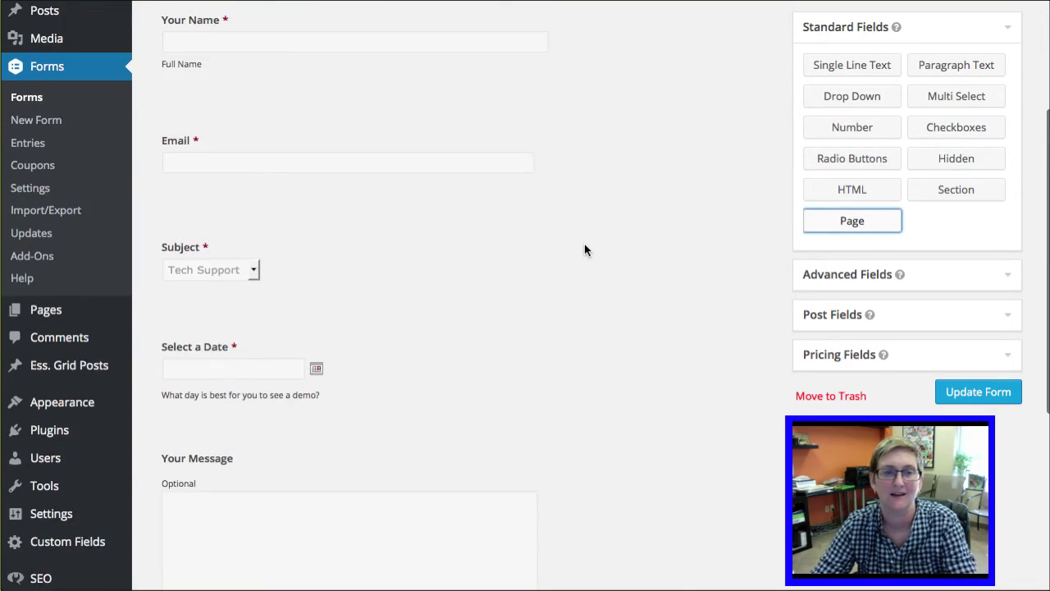
{"action": "scroll", "coordinate": [585, 247], "scroll_direction": "up", "scroll_amount": 2}
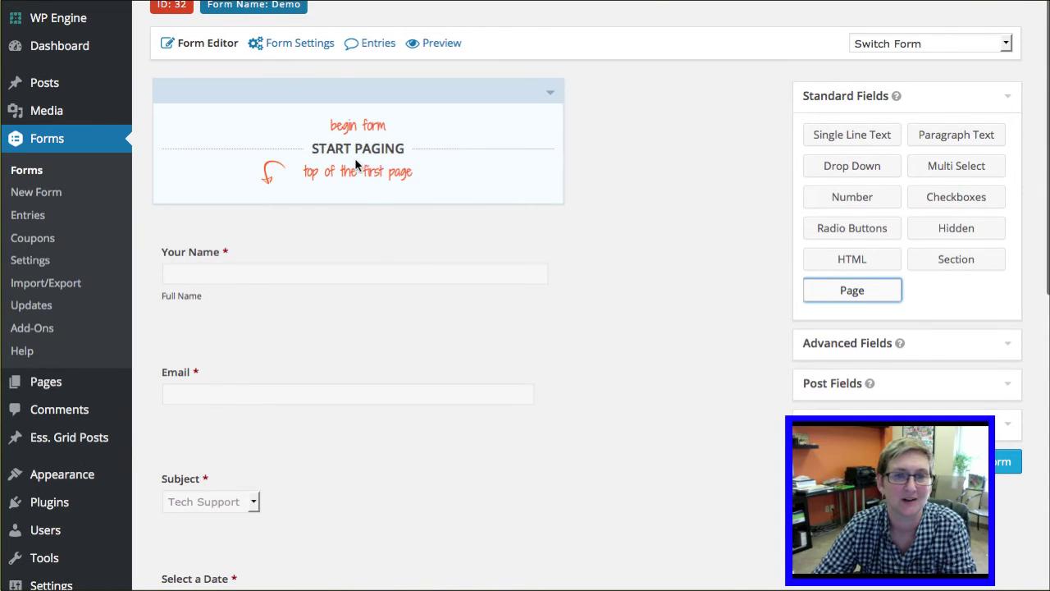
{"action": "scroll", "coordinate": [367, 226], "scroll_direction": "down", "scroll_amount": 8}
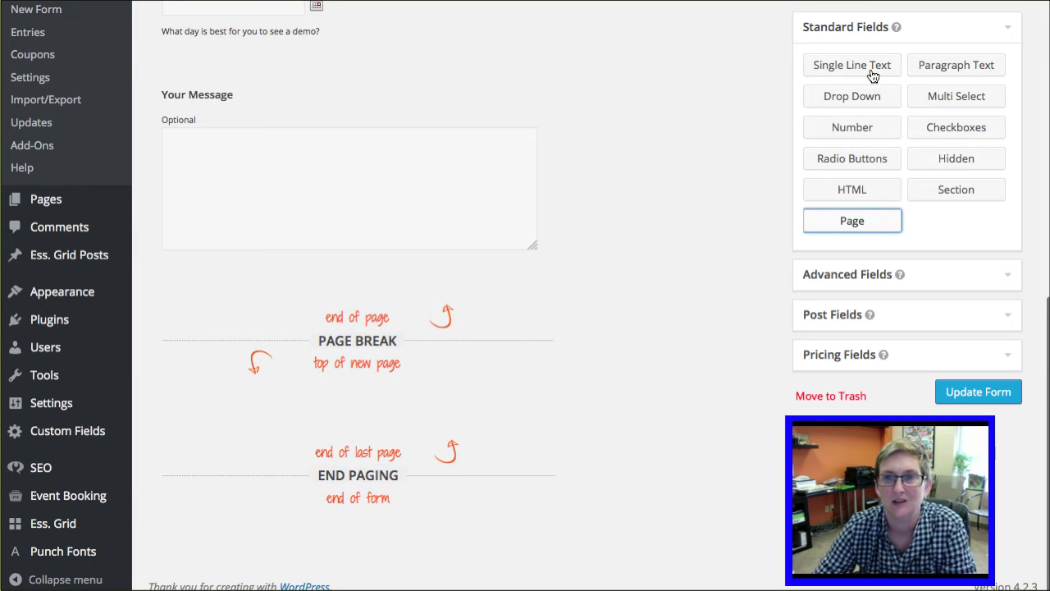
Step: Add a Single Line Text field on page two and review the page break's button settings
{"action": "left_click", "coordinate": [872, 71]}
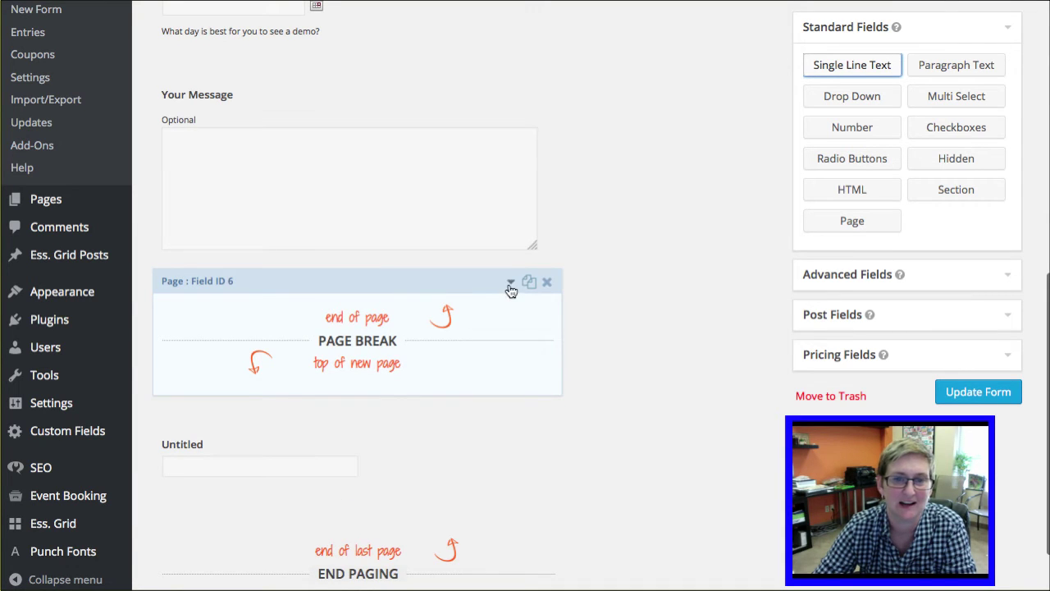
{"action": "left_click", "coordinate": [511, 284]}
{"action": "scroll", "coordinate": [402, 329], "scroll_direction": "down", "scroll_amount": 3}
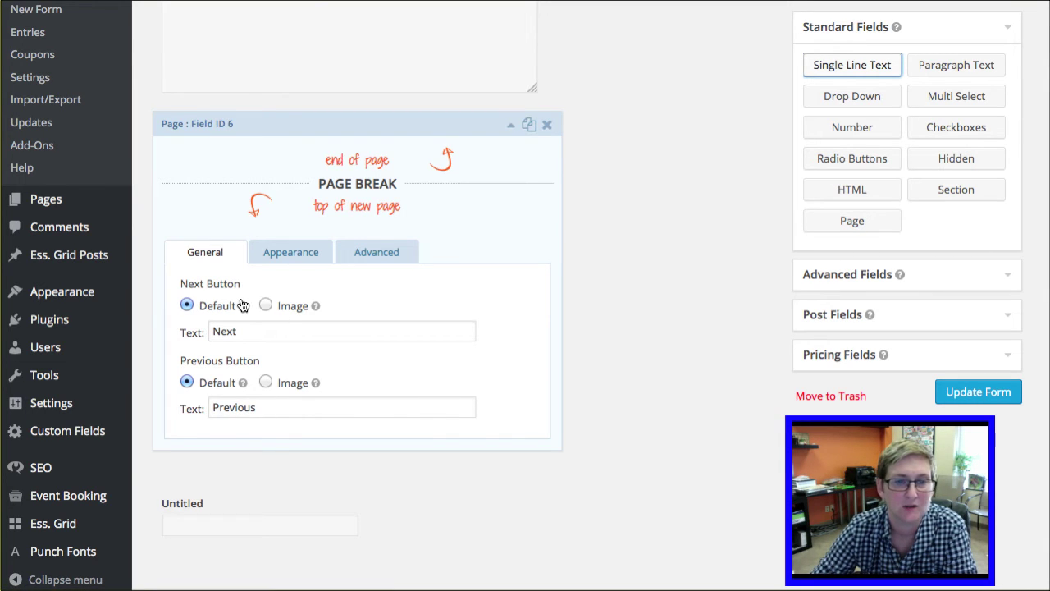
{"action": "left_click", "coordinate": [511, 125]}
Step: Open the Start Paging settings and keep the progress bar style Blue
{"action": "scroll", "coordinate": [464, 177], "scroll_direction": "up", "scroll_amount": 8}
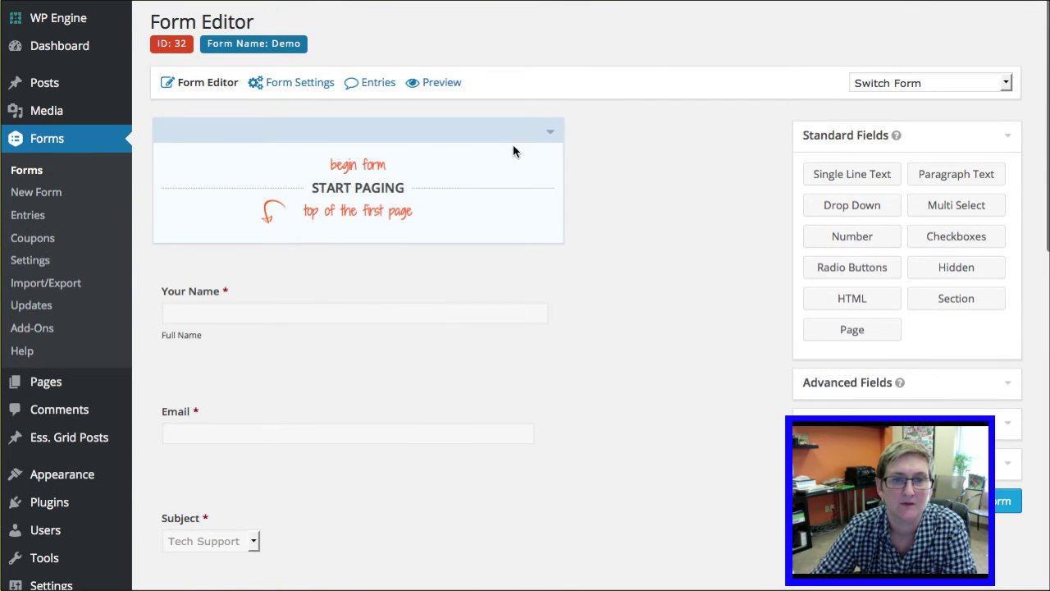
{"action": "left_click", "coordinate": [549, 133]}
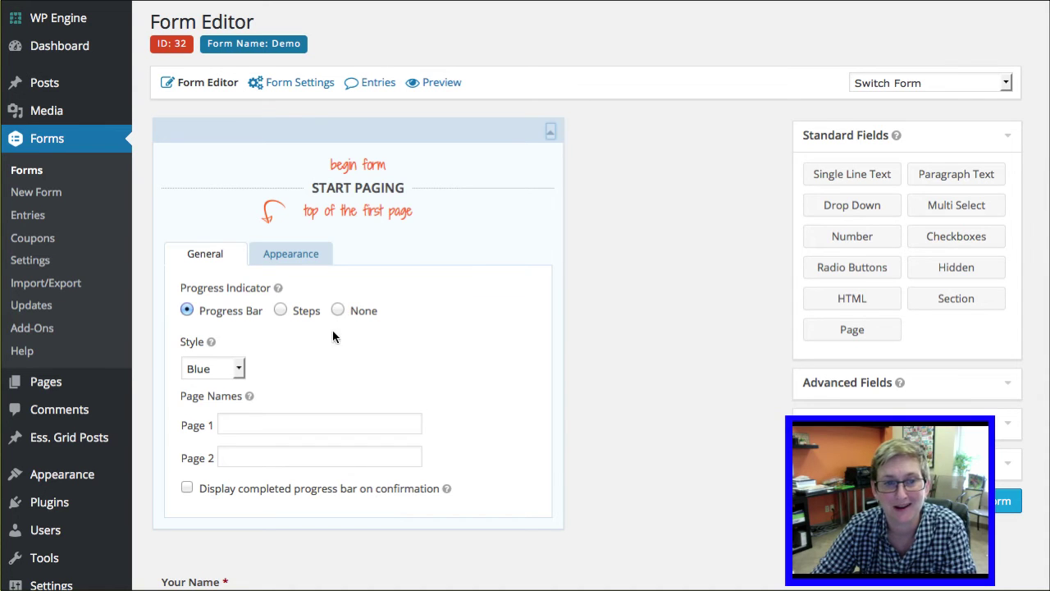
{"action": "left_click", "coordinate": [236, 369]}
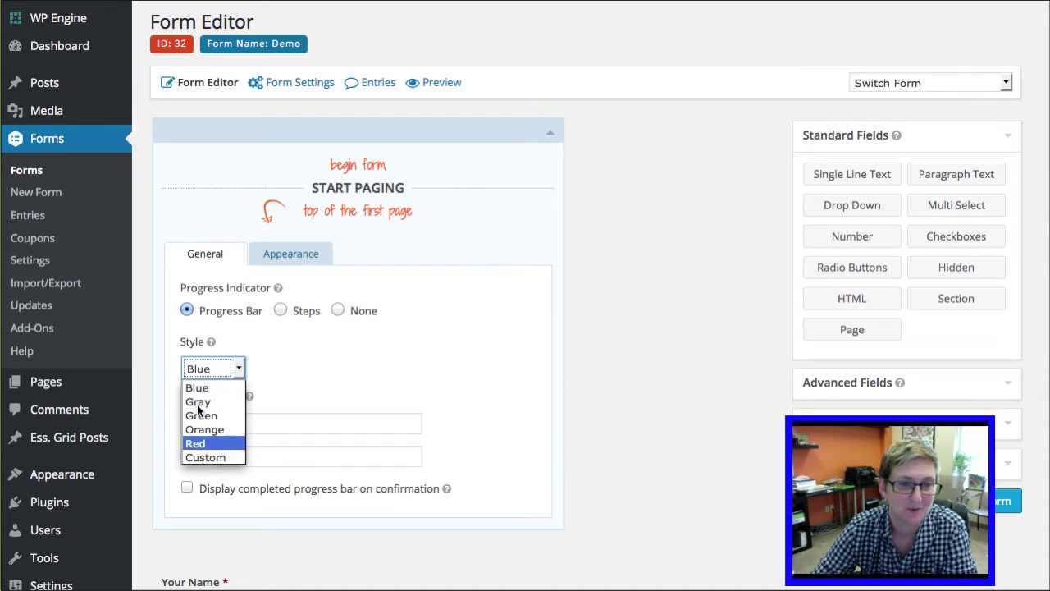
{"action": "left_click", "coordinate": [278, 371]}
Step: Name the pages Personal Info and Job History and show a completed progress bar on confirmation
{"action": "left_click", "coordinate": [238, 423]}
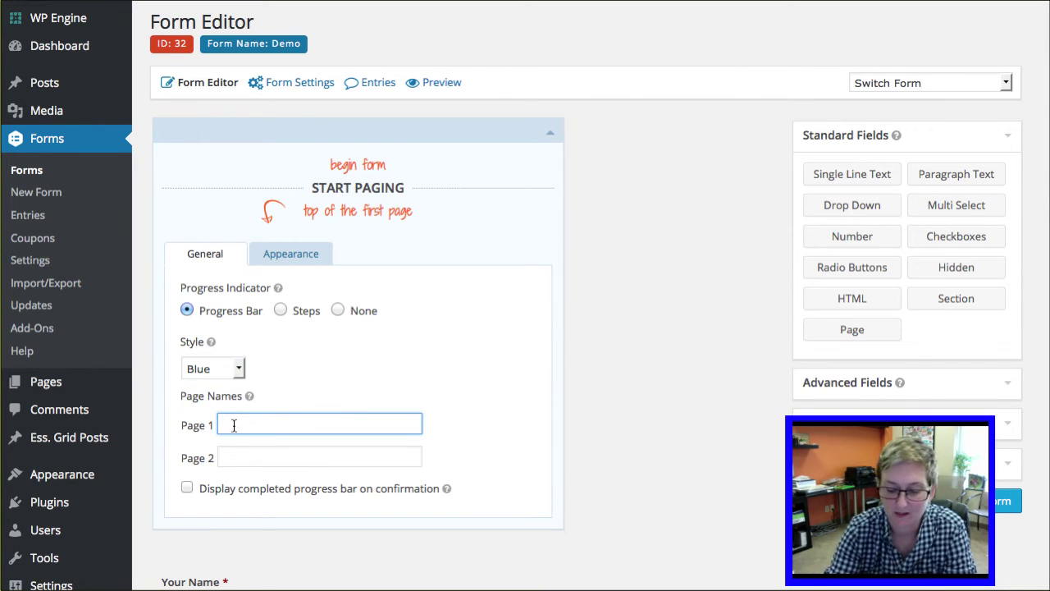
{"action": "type", "text": "Personal In"}
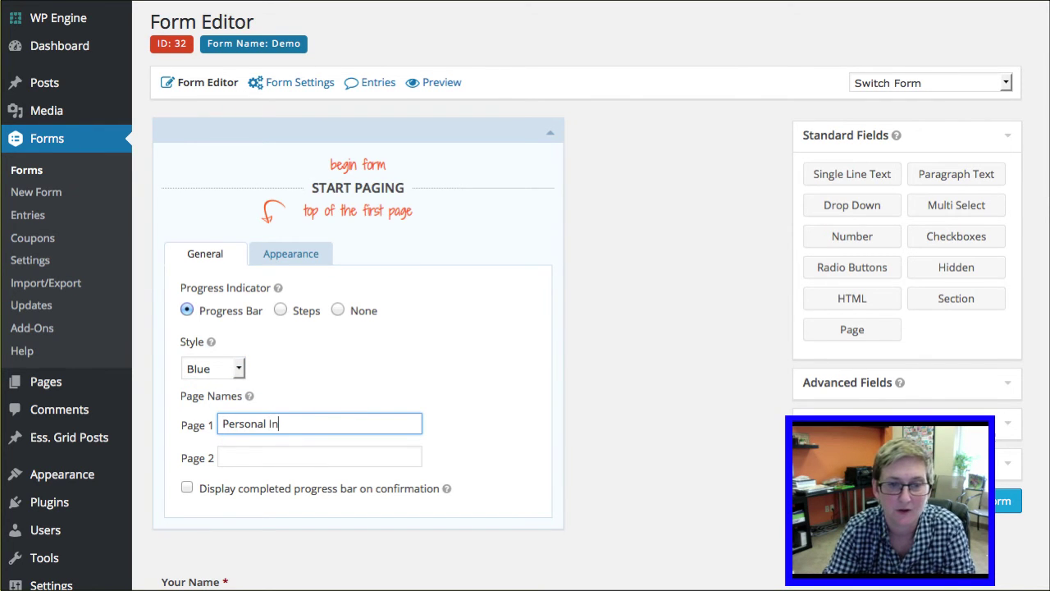
{"action": "type", "text": "d"}
{"action": "key", "text": "BackSpace"}
{"action": "type", "text": "fo"}
{"action": "left_click", "coordinate": [231, 456]}
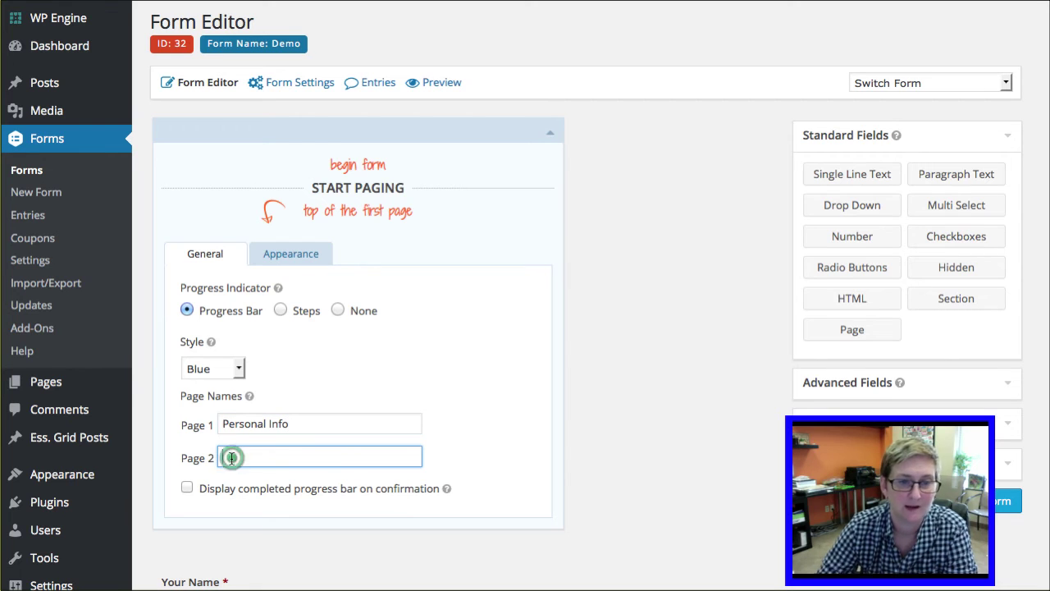
{"action": "type", "text": "Job History"}
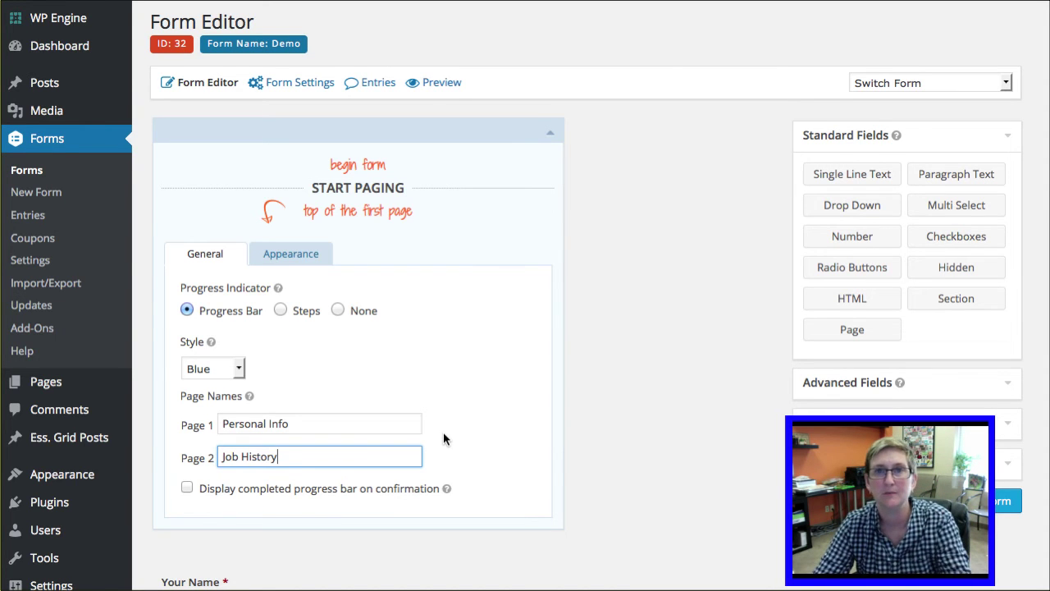
{"action": "left_click", "coordinate": [400, 496]}
{"action": "scroll", "coordinate": [286, 479], "scroll_direction": "down", "scroll_amount": 2}
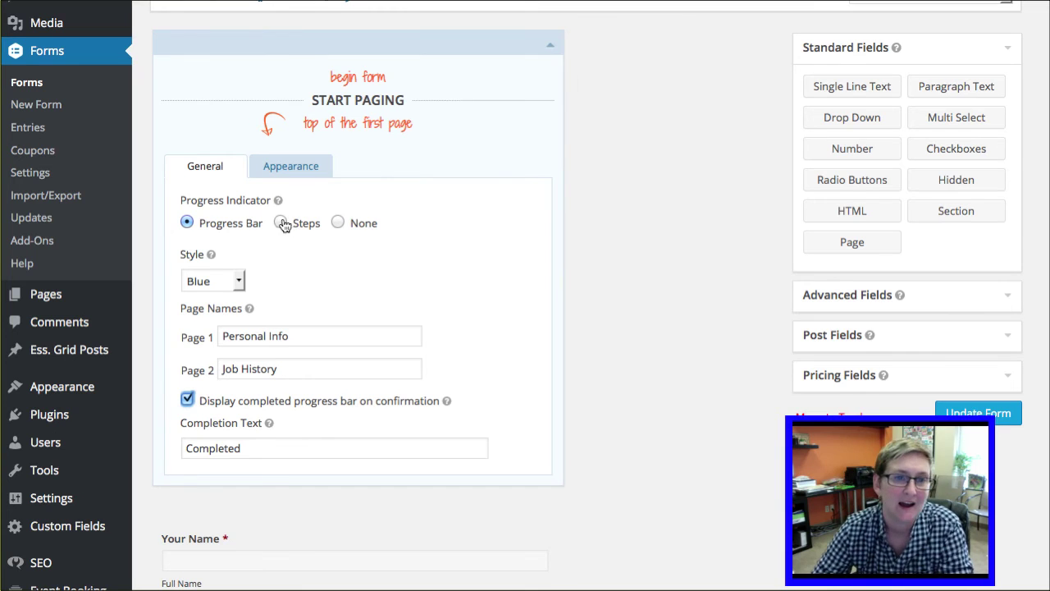
{"action": "left_click", "coordinate": [639, 219]}
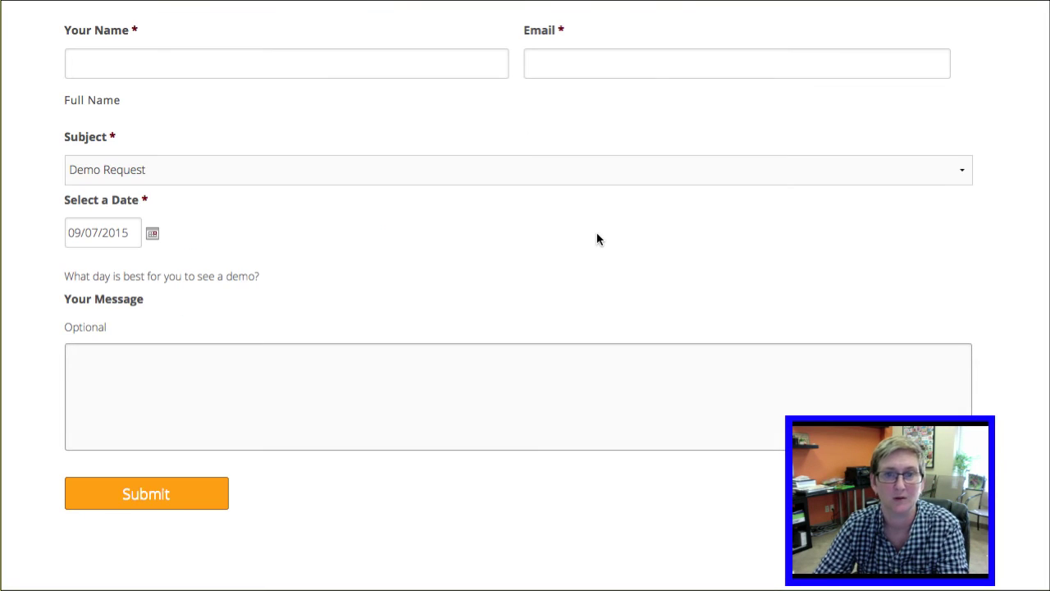
Step: Look over page one of the live form and its Personal Info step title
{"action": "left_click", "coordinate": [596, 238]}
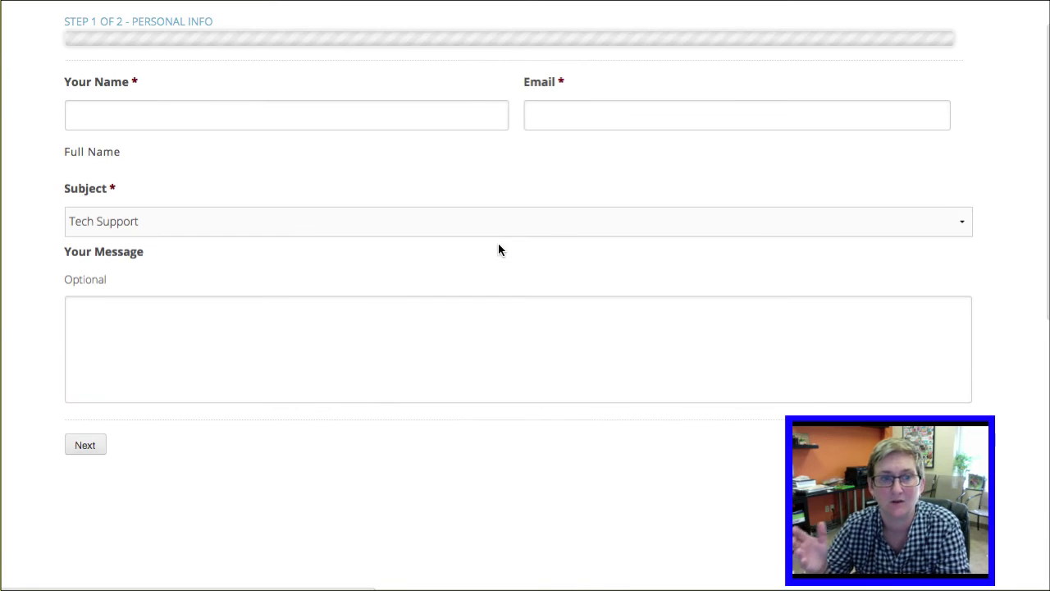
{"action": "scroll", "coordinate": [460, 246], "scroll_direction": "up", "scroll_amount": 3}
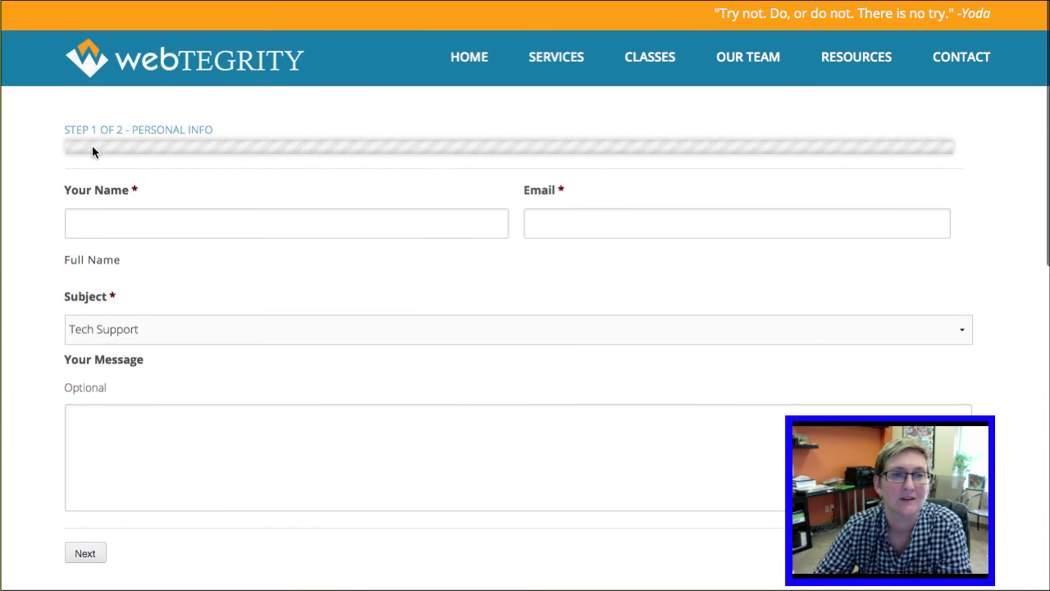
{"action": "left_click", "coordinate": [266, 229]}
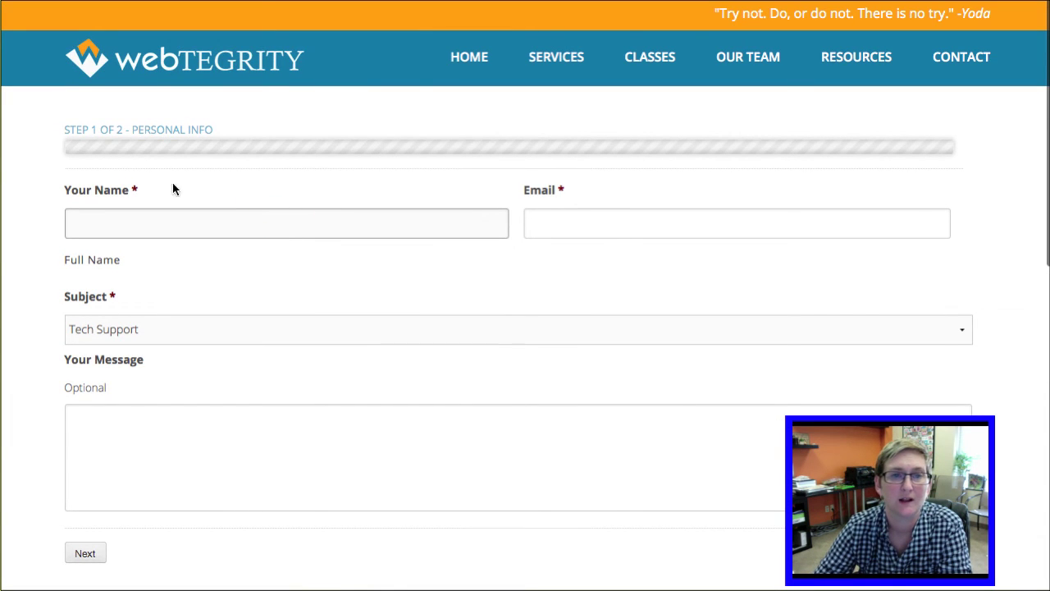
{"action": "left_click_drag", "start_coordinate": [134, 129], "coordinate": [214, 131]}
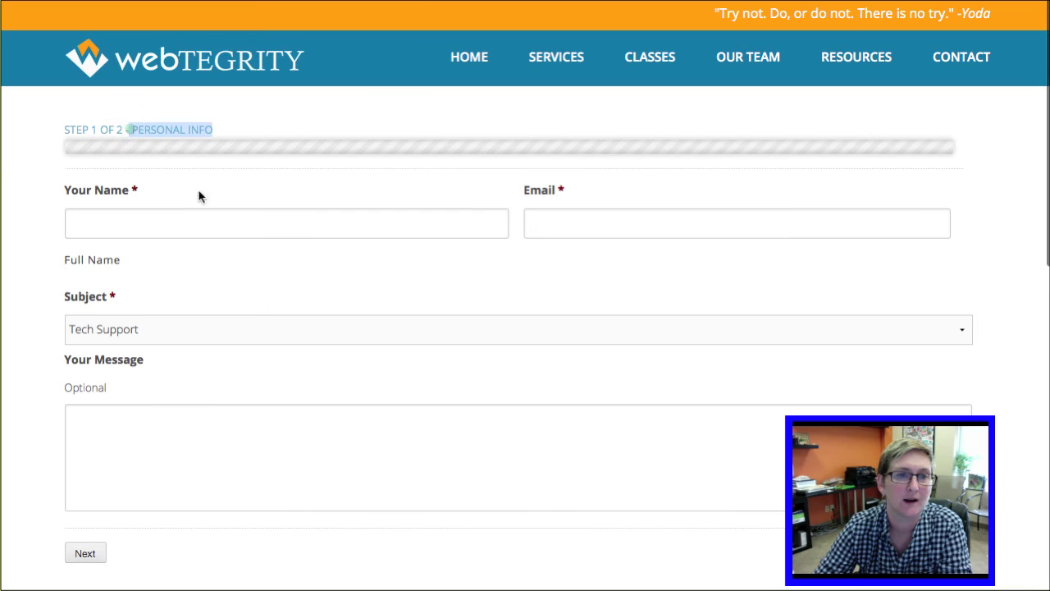
{"action": "left_click", "coordinate": [178, 214]}
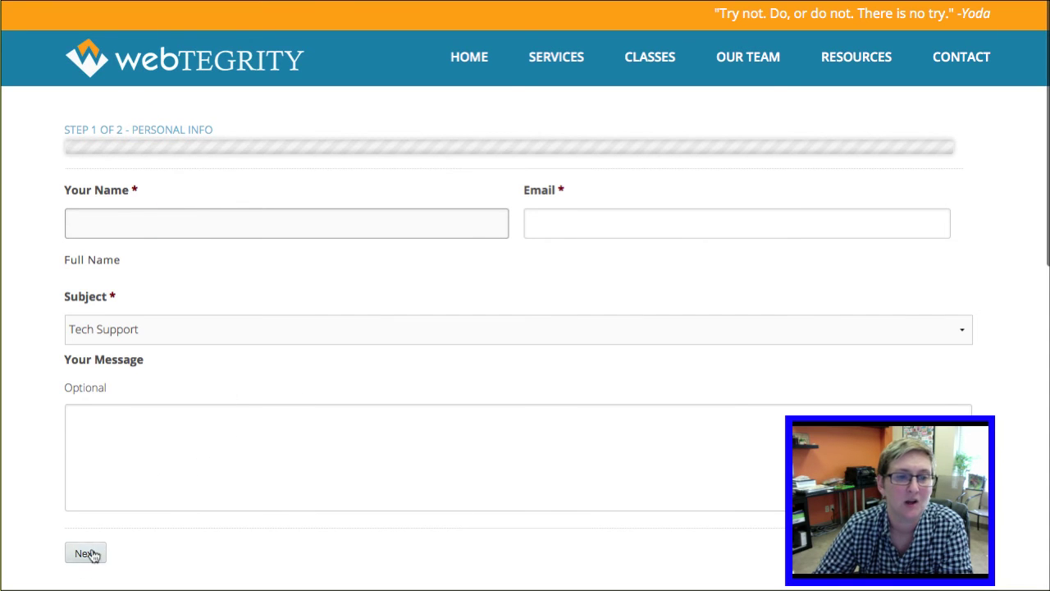
Step: Enter a name, an e-mail address and the message 'This is optional', then go to page two
{"action": "left_click", "coordinate": [224, 228]}
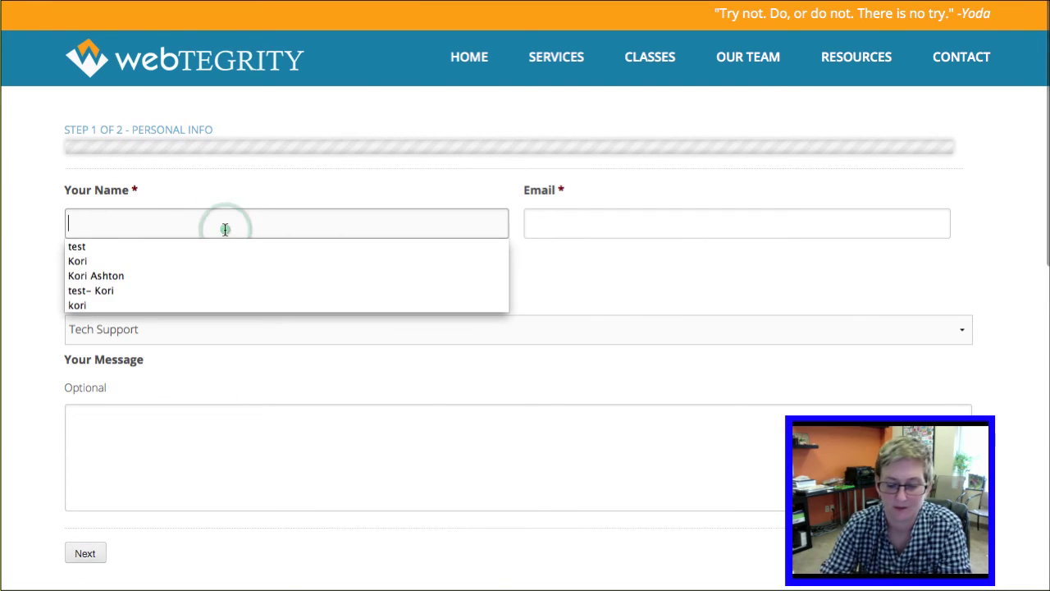
{"action": "type", "text": "Kori"}
{"action": "left_click", "coordinate": [595, 216]}
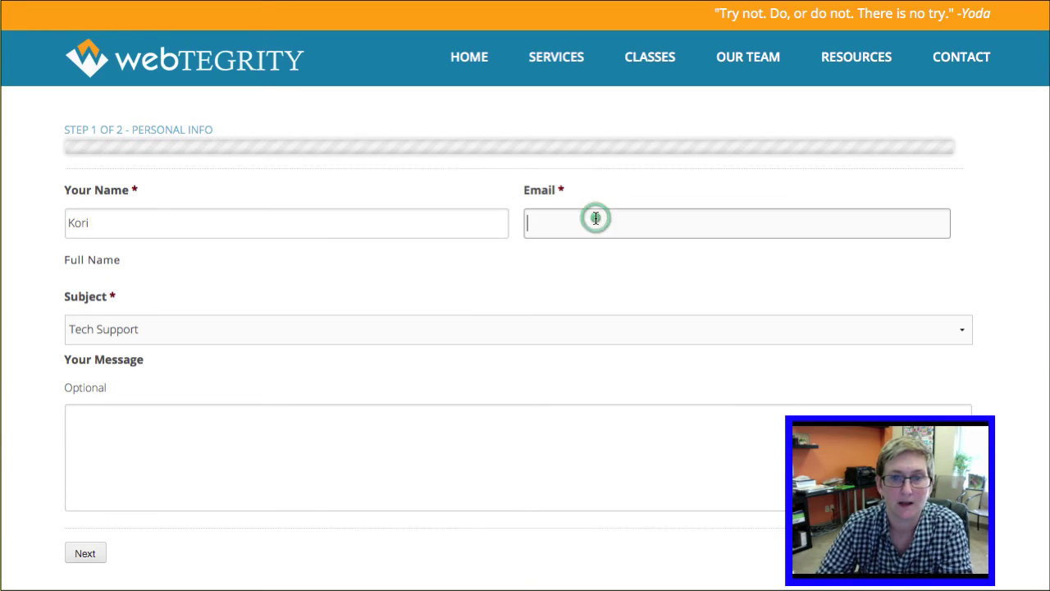
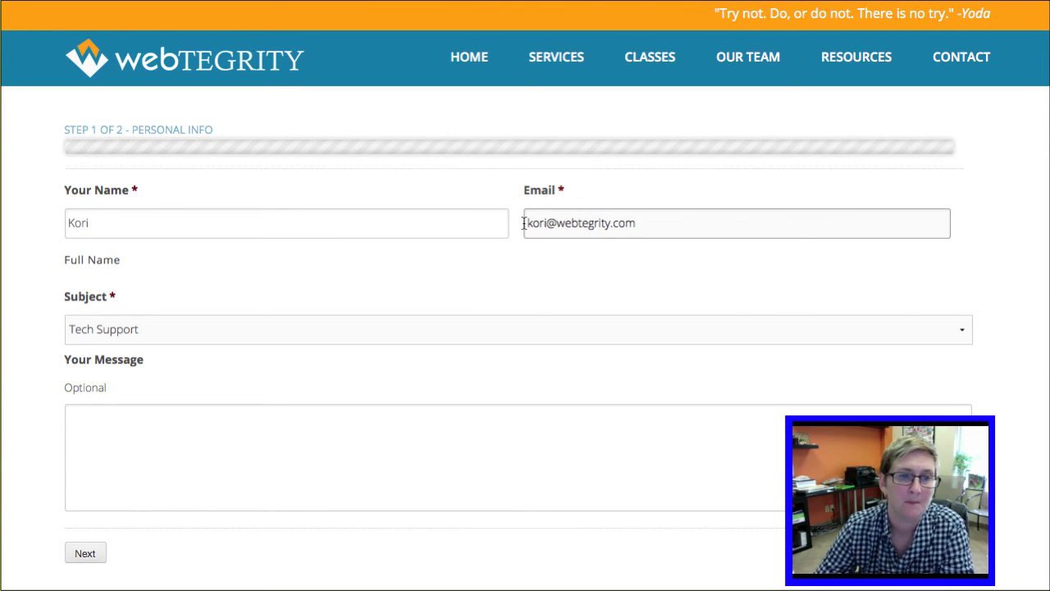
{"action": "left_click", "coordinate": [176, 424]}
{"action": "type", "text": "Thi"}
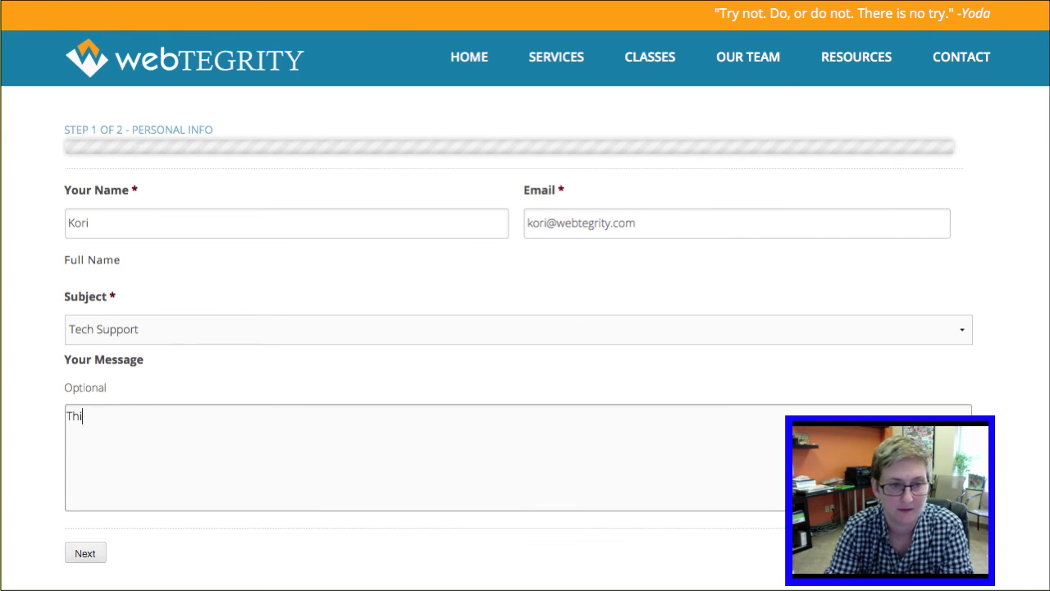
{"action": "type", "text": "s is optional"}
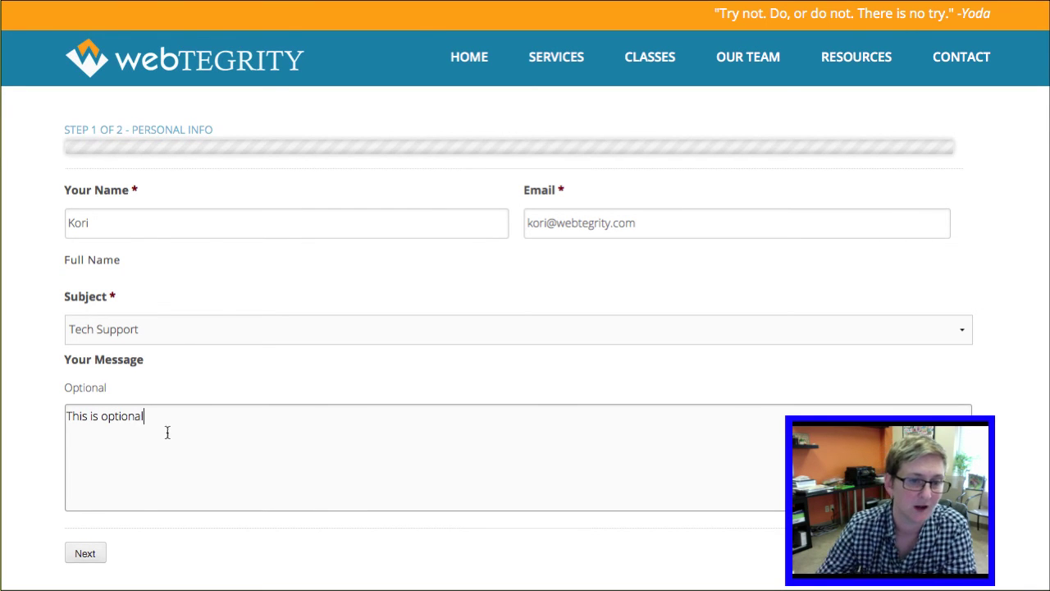
{"action": "left_click", "coordinate": [85, 554]}
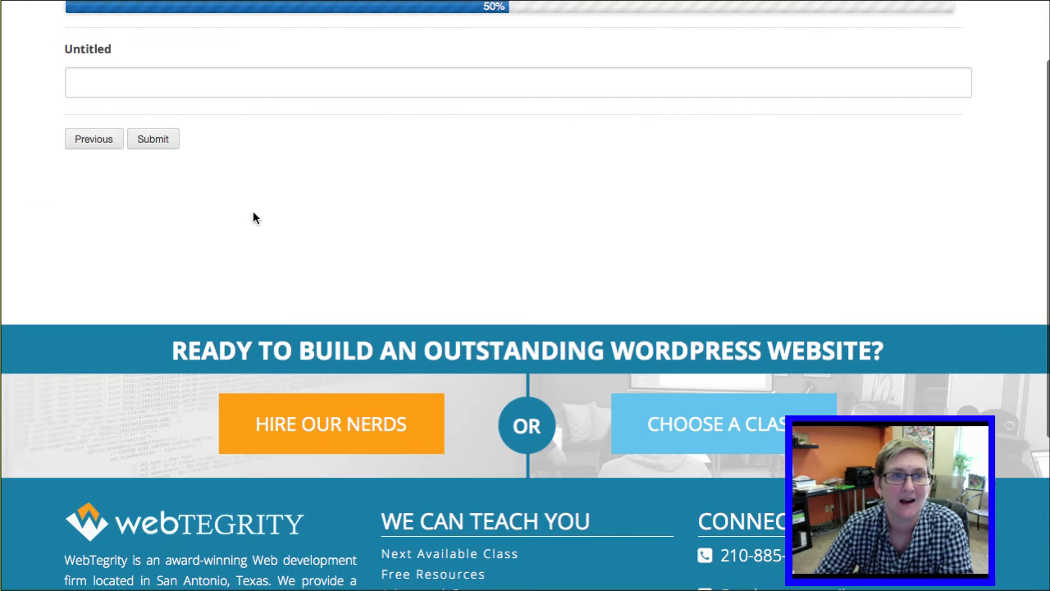
Step: Click into the Untitled field on the live form's Job History page
{"action": "scroll", "coordinate": [253, 210], "scroll_direction": "up", "scroll_amount": 2}
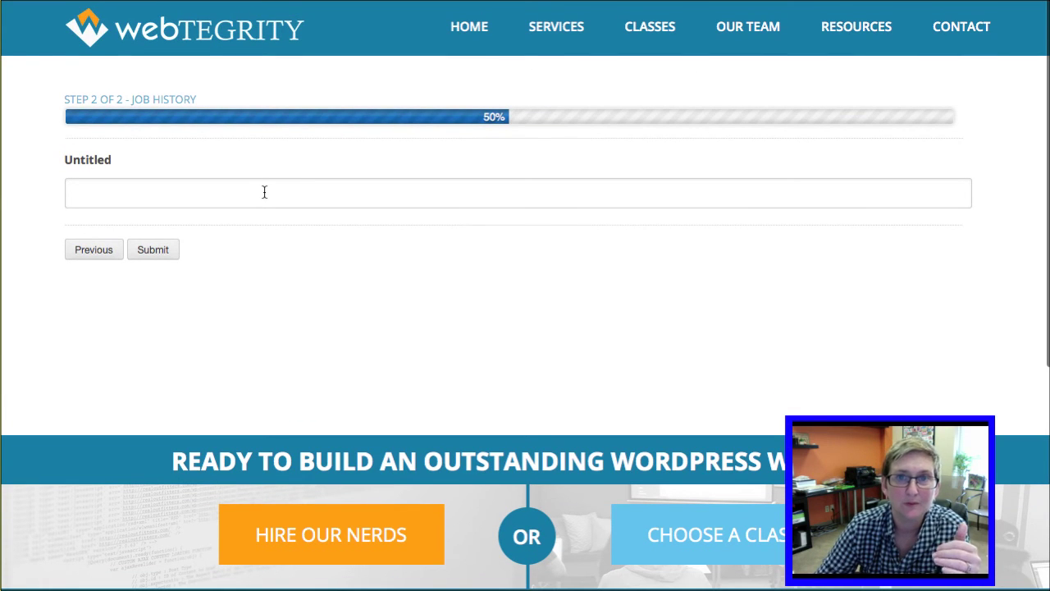
{"action": "left_click", "coordinate": [161, 195]}
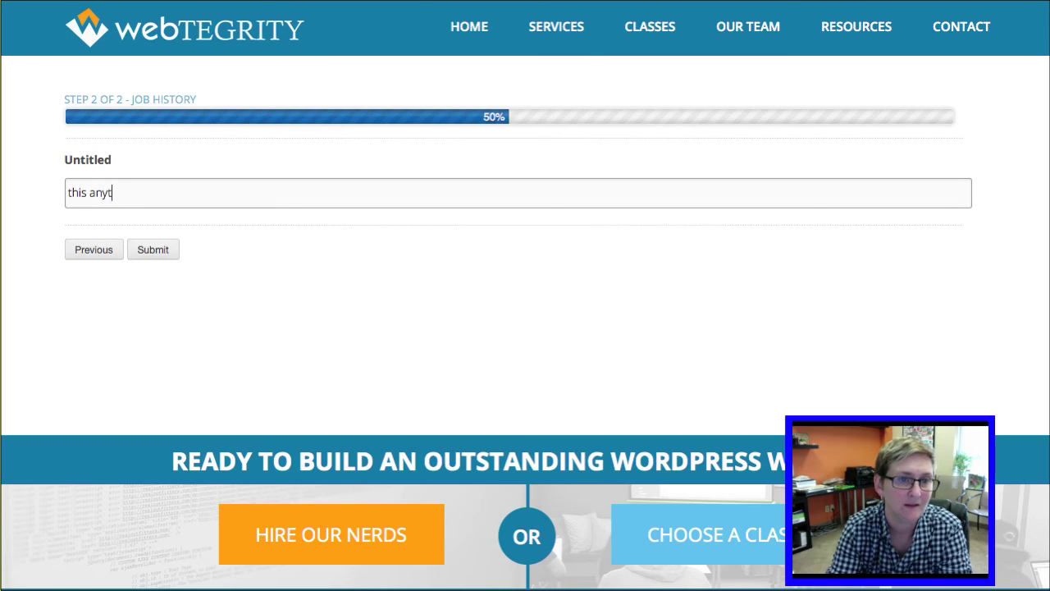
{"action": "left_click", "coordinate": [170, 249]}
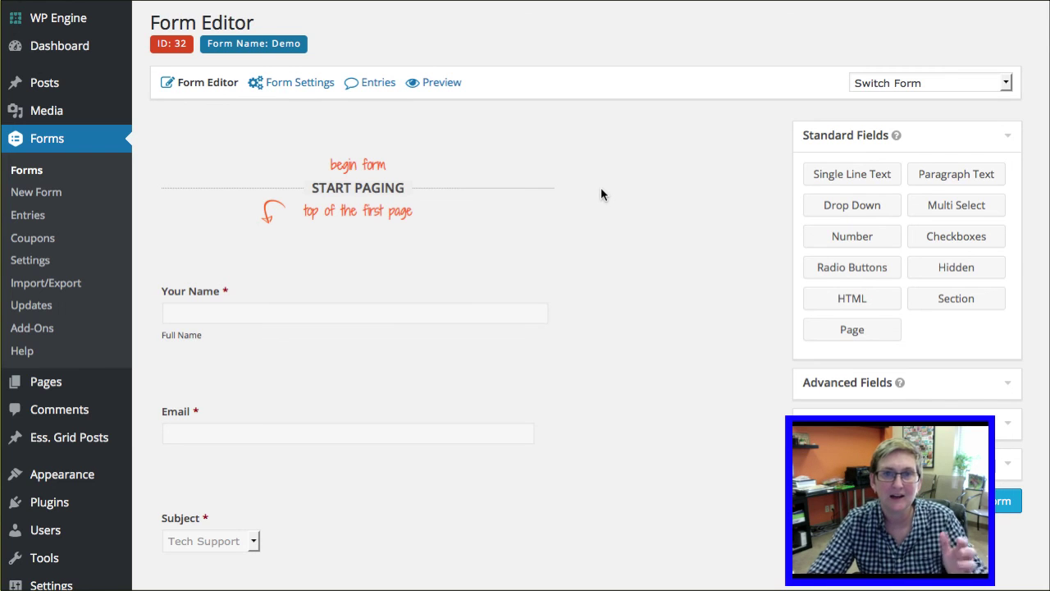
{"action": "left_click_drag", "start_coordinate": [793, 425], "coordinate": [447, 109]}
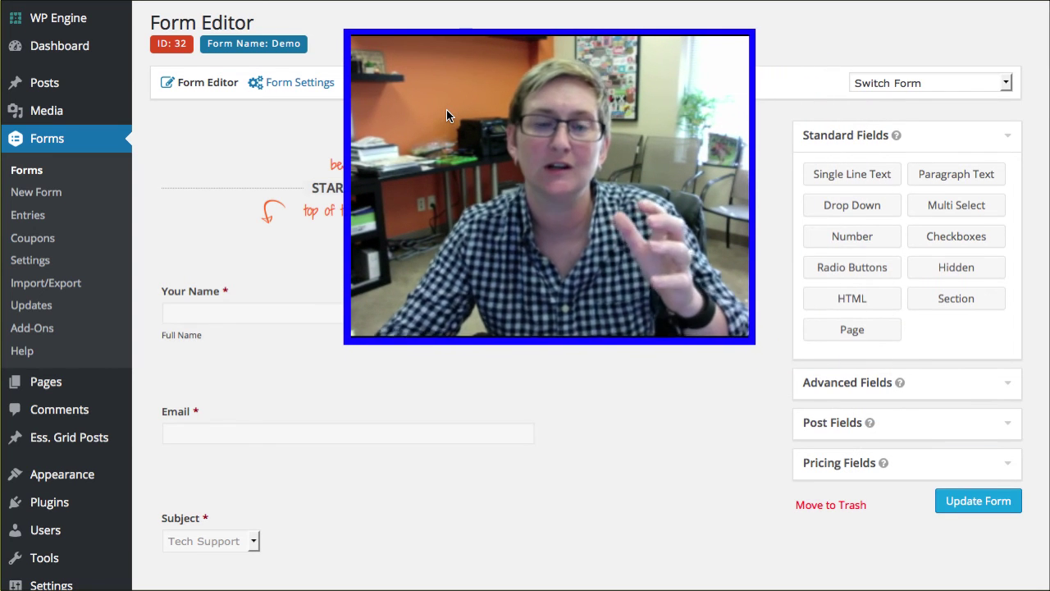